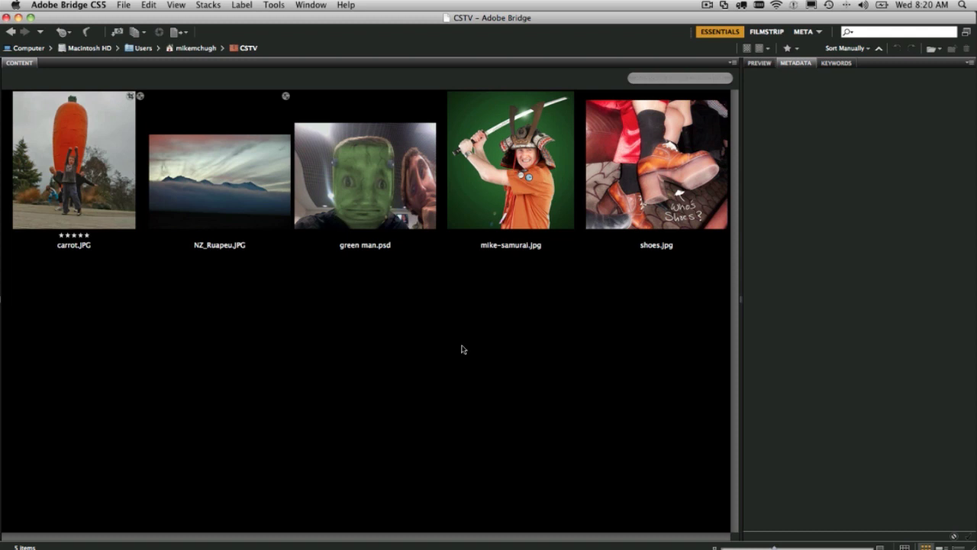
# Select green man.psd in Bridge and view its IPTC Core metadata: the airport description and the Photo Booth keyword
pyautogui.click(367, 180)
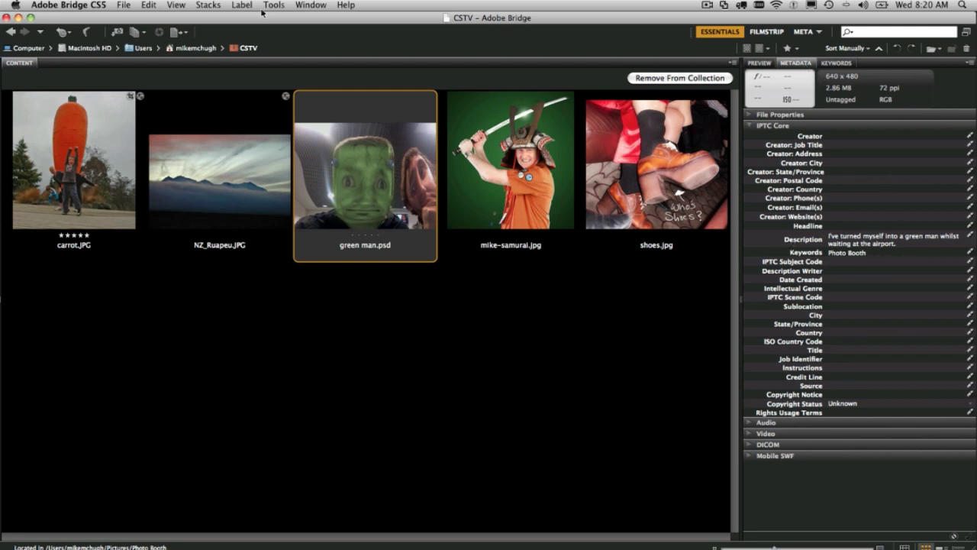
pyautogui.click(308, 5)
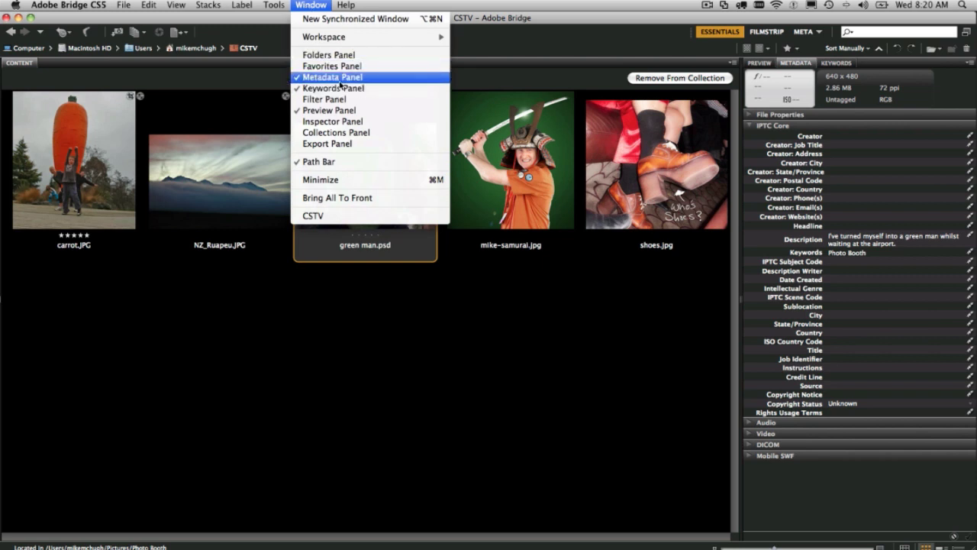
pyautogui.click(960, 194)
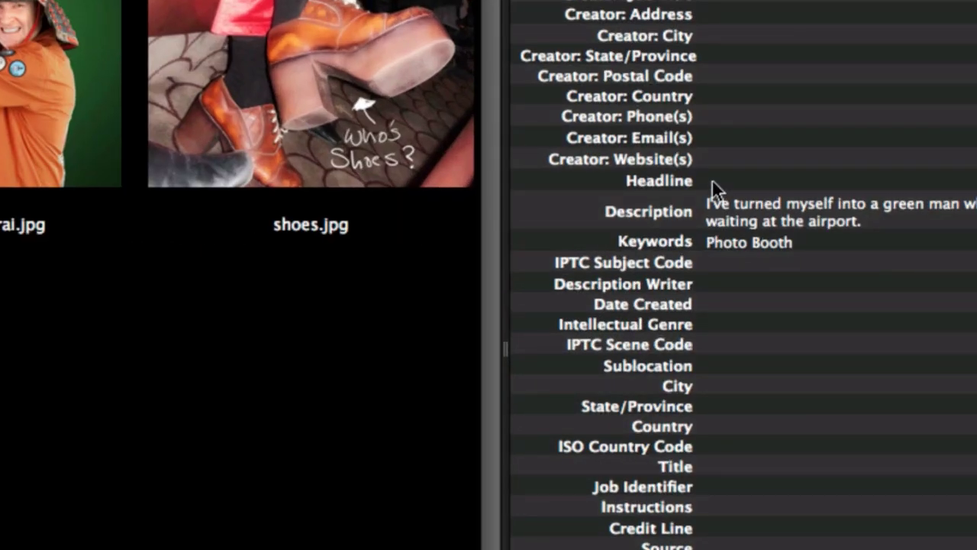
# Remove 'waiting' from green man.psd's description, end it with a period, and enter the copyright owner's name
pyautogui.click(728, 218)
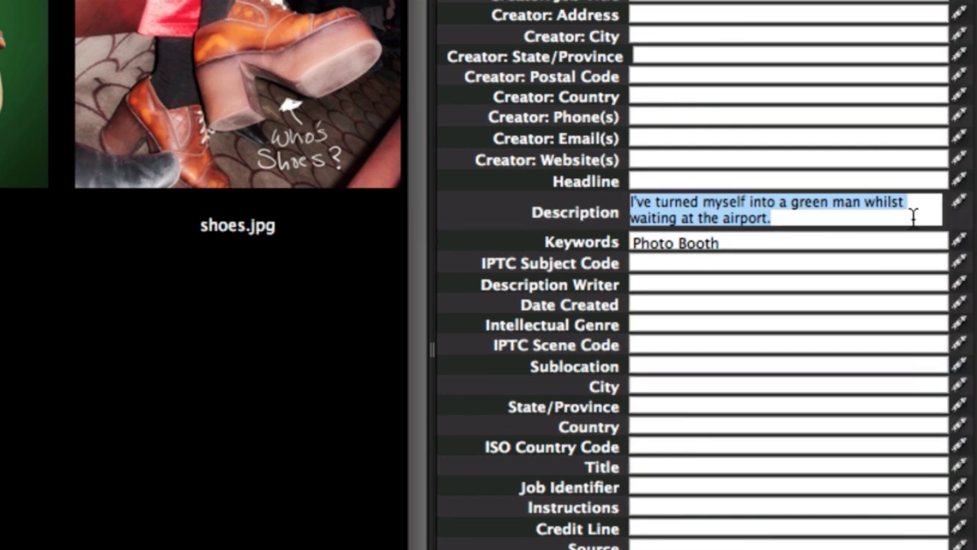
pyautogui.click(794, 220)
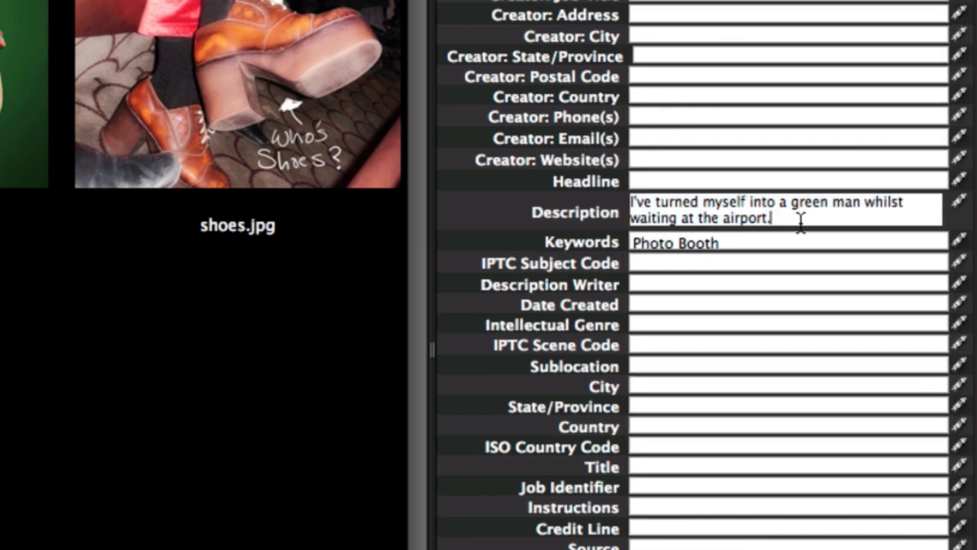
pyautogui.write('.')
pyautogui.moveTo(677, 219); pyautogui.dragTo(633, 216)
pyautogui.press('BackSpace')
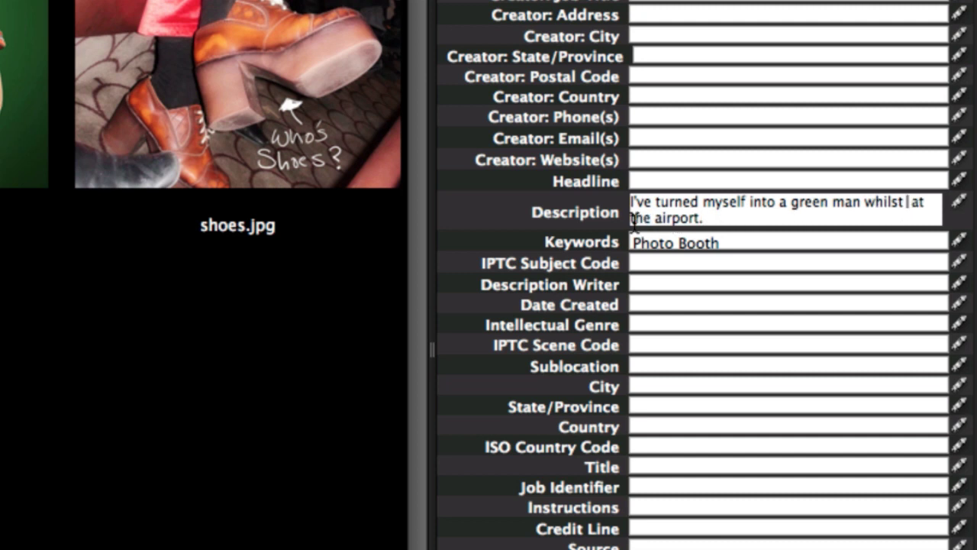
pyautogui.press('BackSpace')
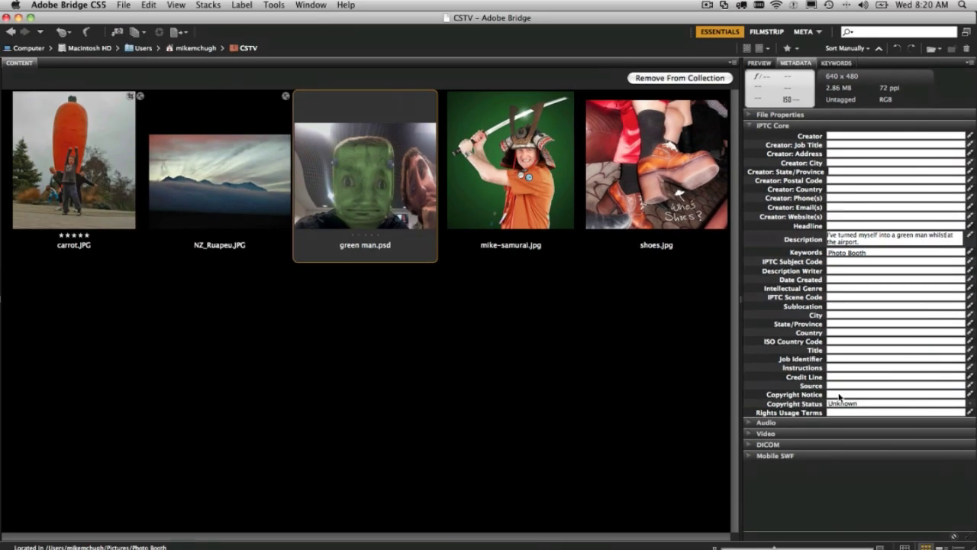
pyautogui.click(839, 394)
pyautogui.write('Mik')
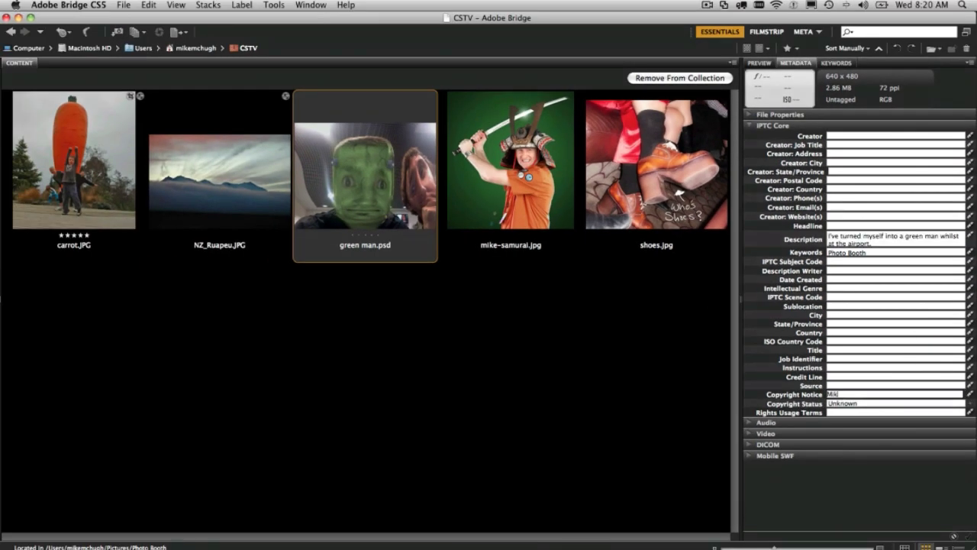
pyautogui.write('e McHugh')
# Commit the metadata edits and review the descriptions of carrot.JPG, NZ_Ruapeu.JPG and mike-samurai.jpg
pyautogui.click(545, 356)
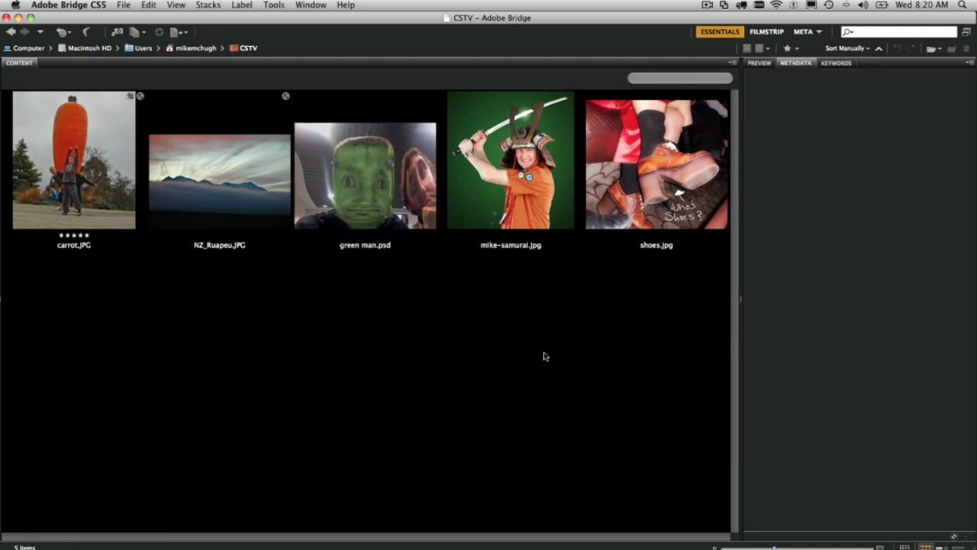
pyautogui.click(95, 187)
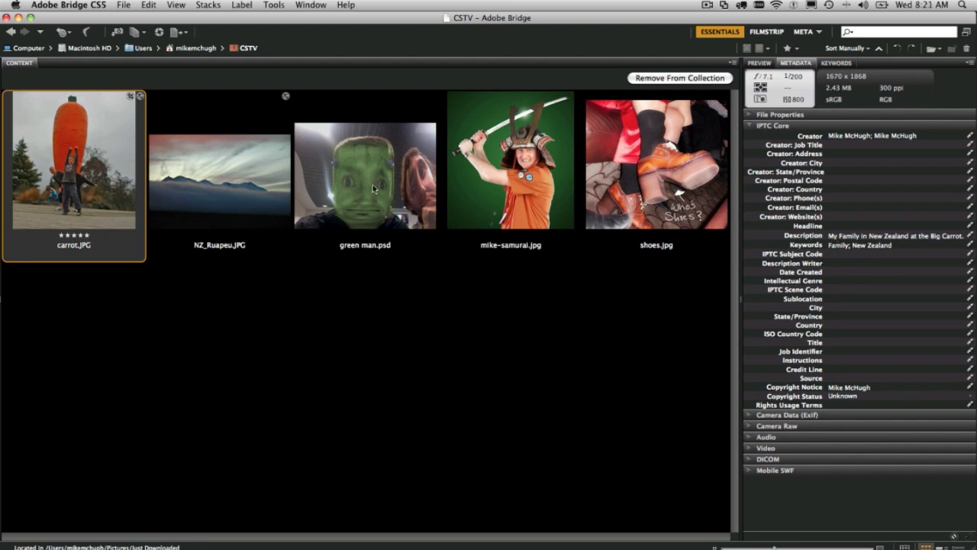
pyautogui.click(262, 188)
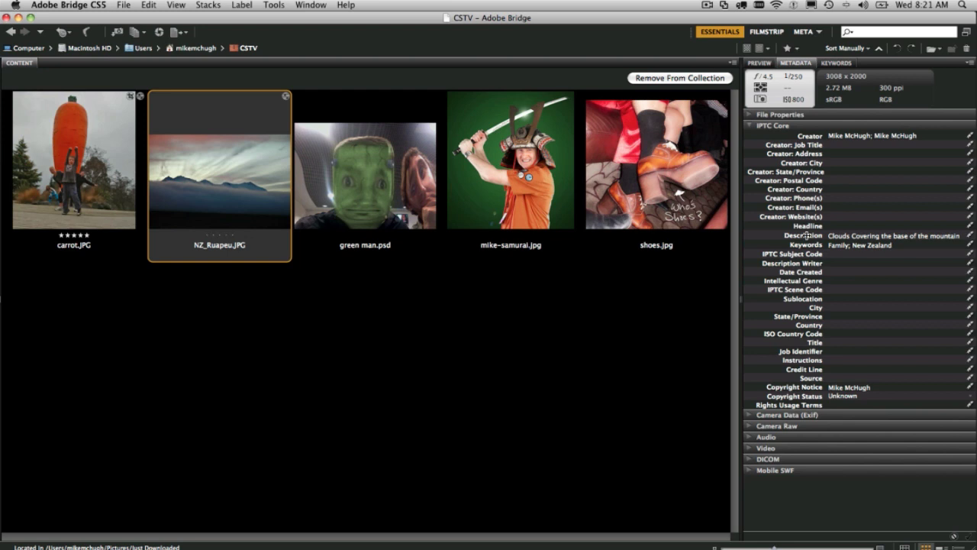
pyautogui.click(503, 201)
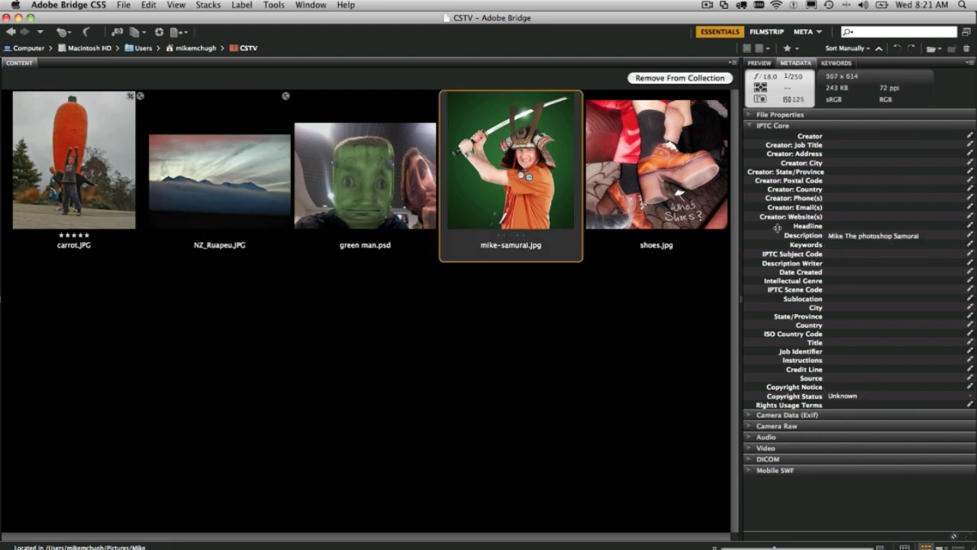
# Switch to layout.indd in InDesign and check the positions of the three image frames
pyautogui.press('super+Tab')
pyautogui.press('super+Tab')
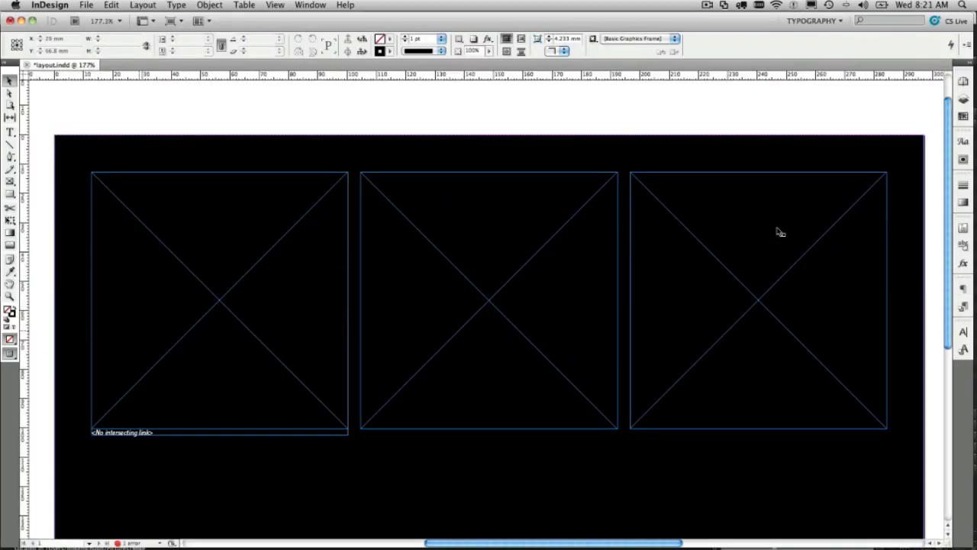
pyautogui.click(594, 249)
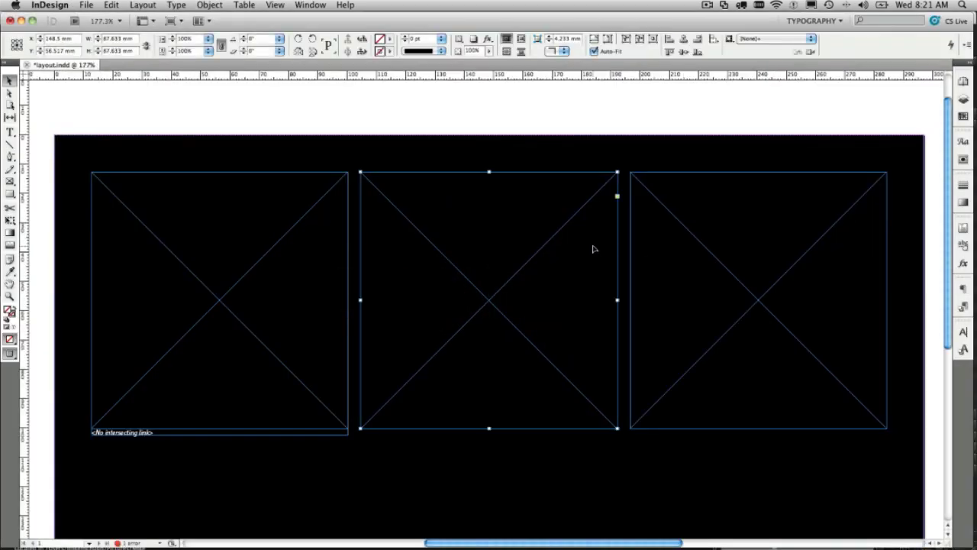
pyautogui.click(664, 249)
pyautogui.click(554, 244)
pyautogui.click(203, 366)
# Delete the empty caption frame under the left image frame
pyautogui.click(118, 435)
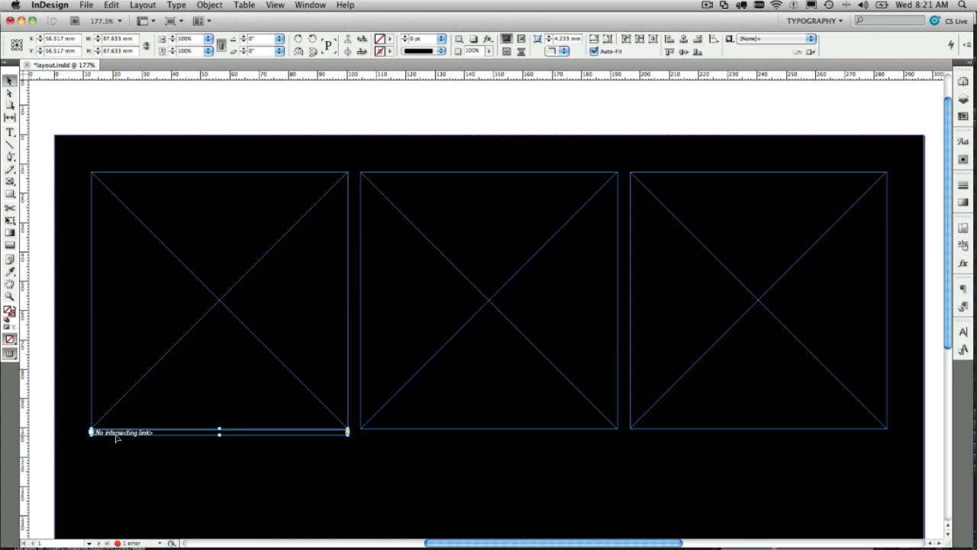
pyautogui.press('Delete')
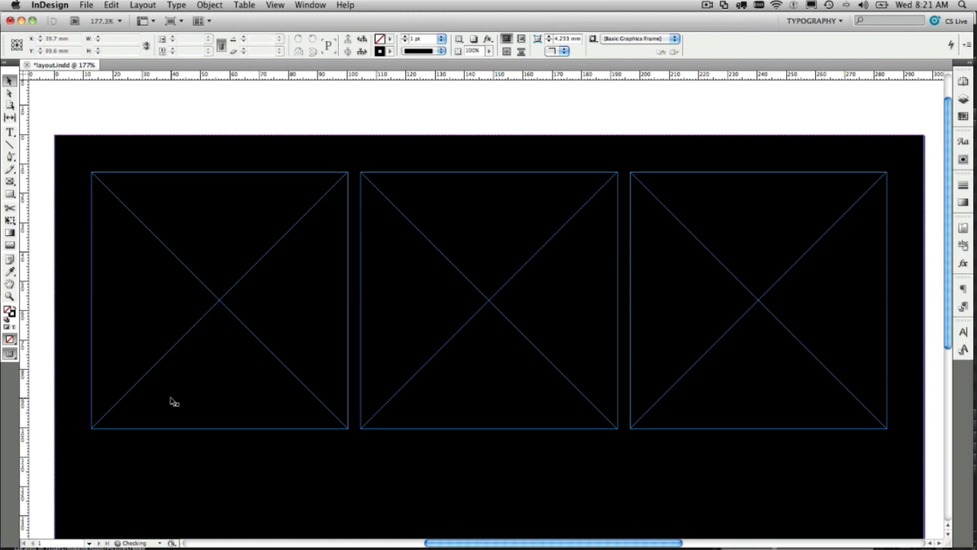
pyautogui.click(171, 399)
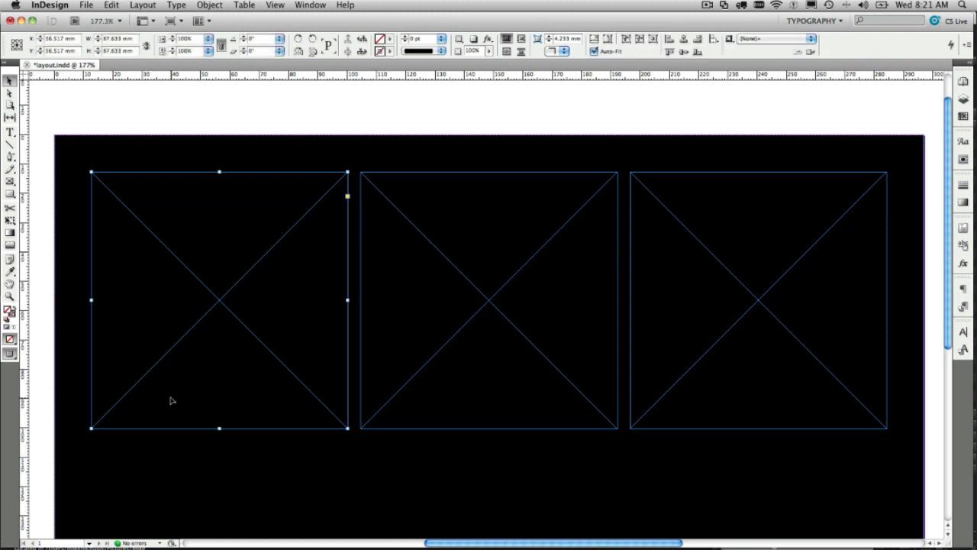
pyautogui.click(209, 5)
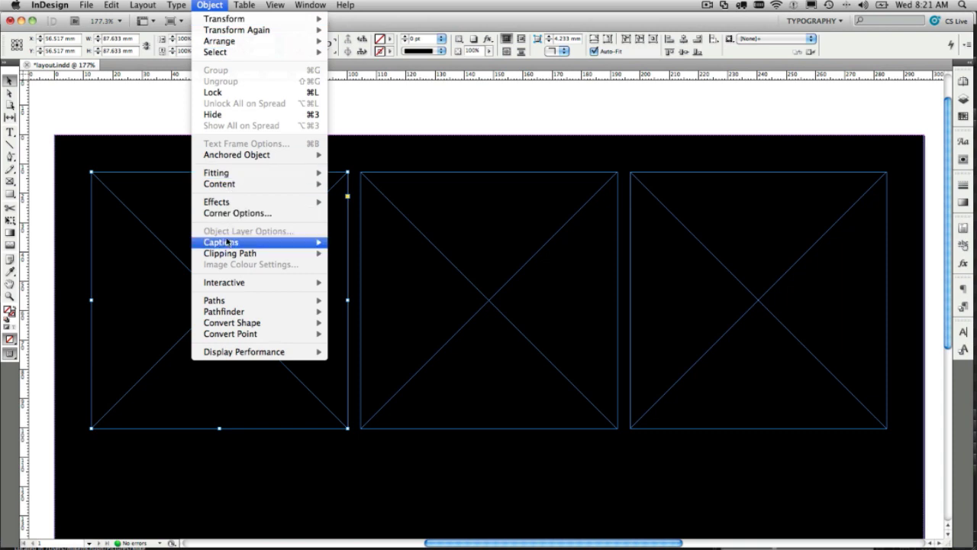
pyautogui.moveTo(227, 243)
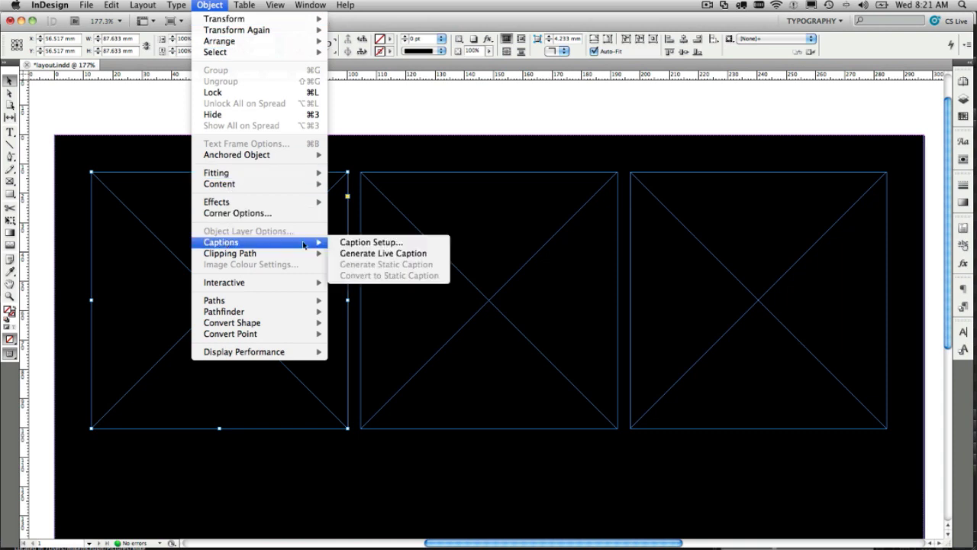
pyautogui.click(367, 254)
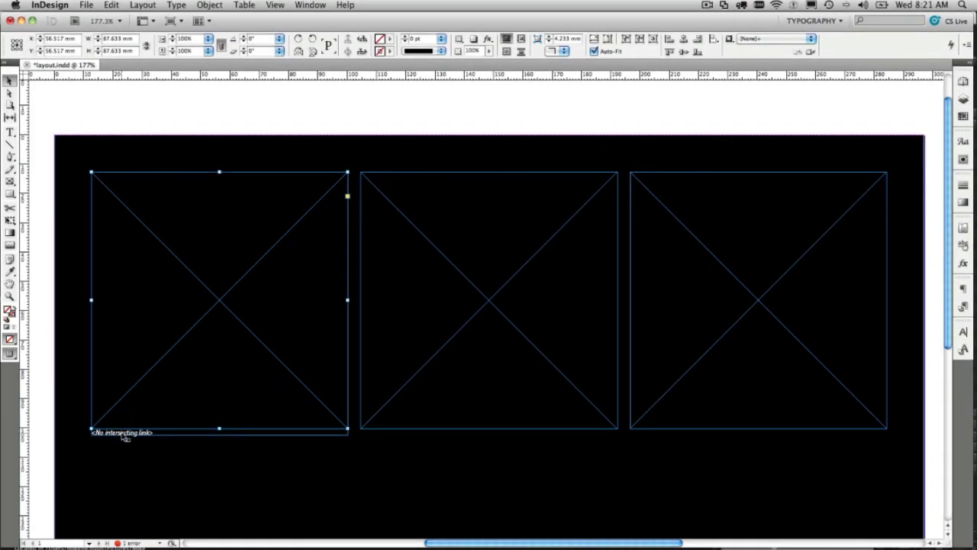
pyautogui.click(123, 434)
pyautogui.press('Delete')
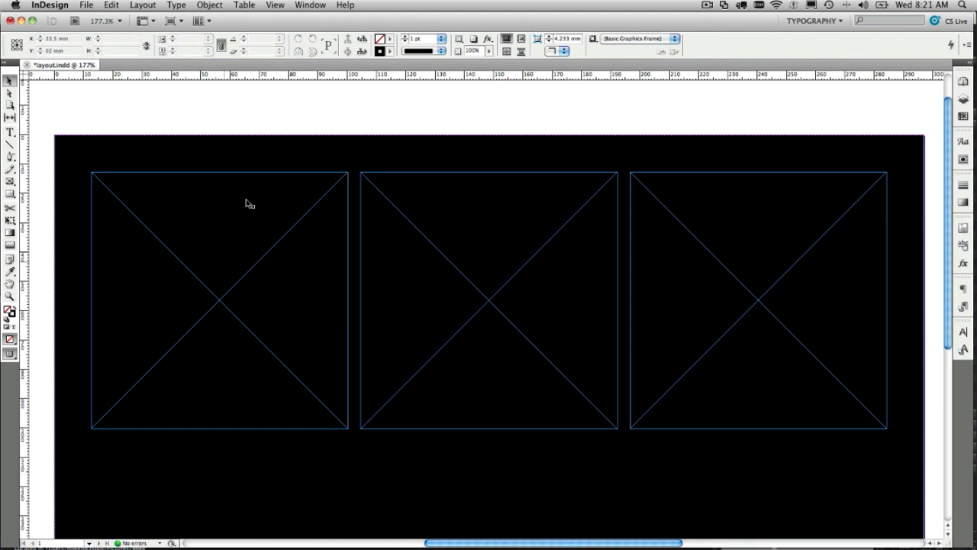
# In Caption Setup, put a bullet before the caption and use Description metadata
pyautogui.click(210, 4)
pyautogui.moveTo(248, 283)
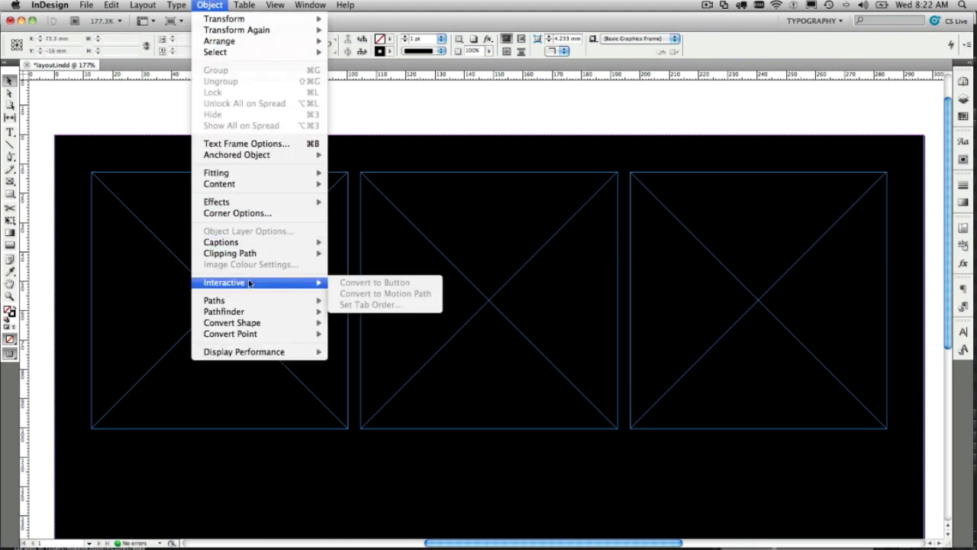
pyautogui.moveTo(246, 245)
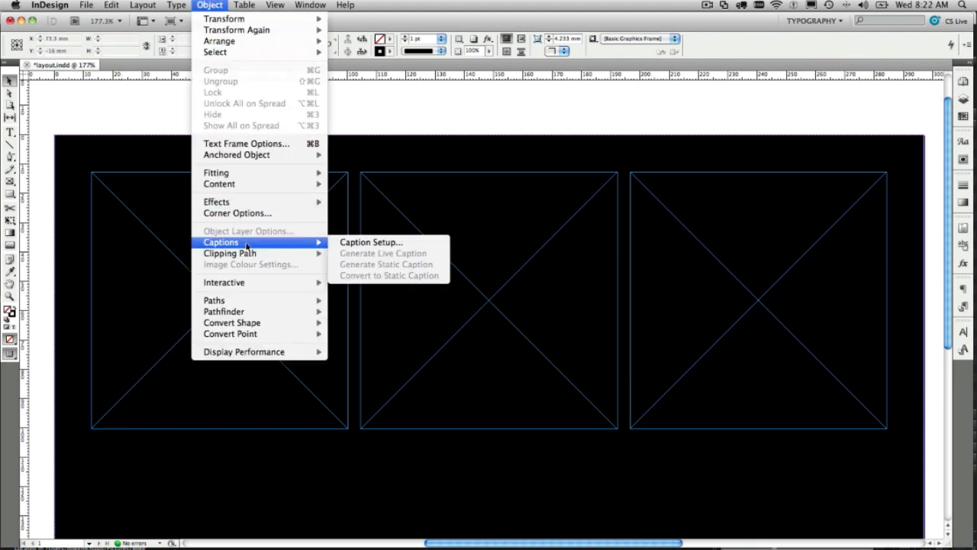
pyautogui.click(358, 243)
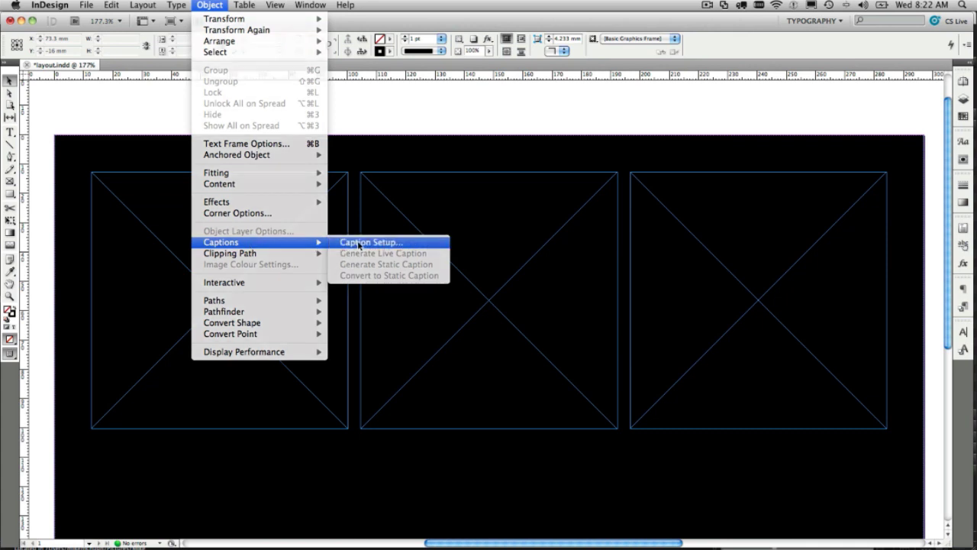
pyautogui.moveTo(392, 297); pyautogui.dragTo(257, 114)
pyautogui.press('alt')
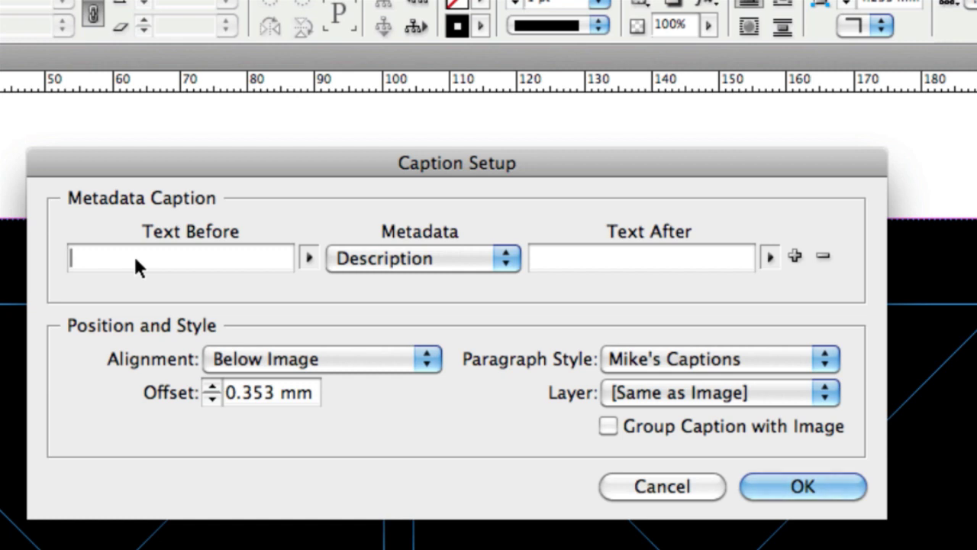
pyautogui.press('alt')
pyautogui.click(373, 263)
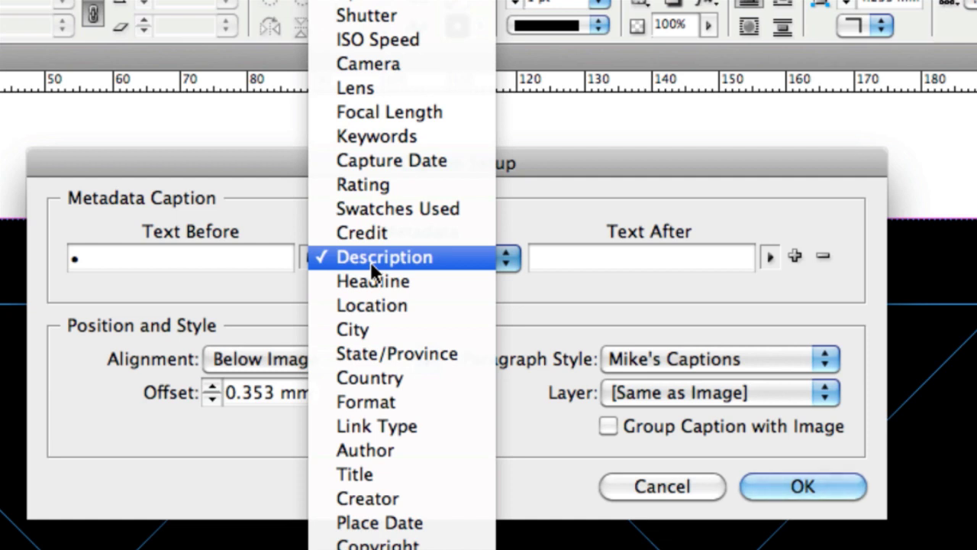
pyautogui.click(370, 261)
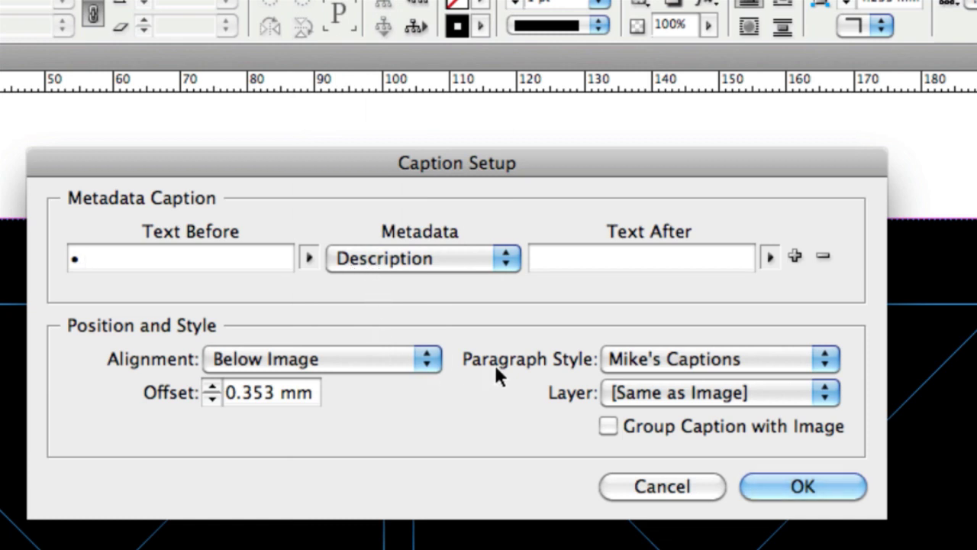
# Apply the custom caption paragraph style with a 2 mm offset below the image
pyautogui.click(619, 358)
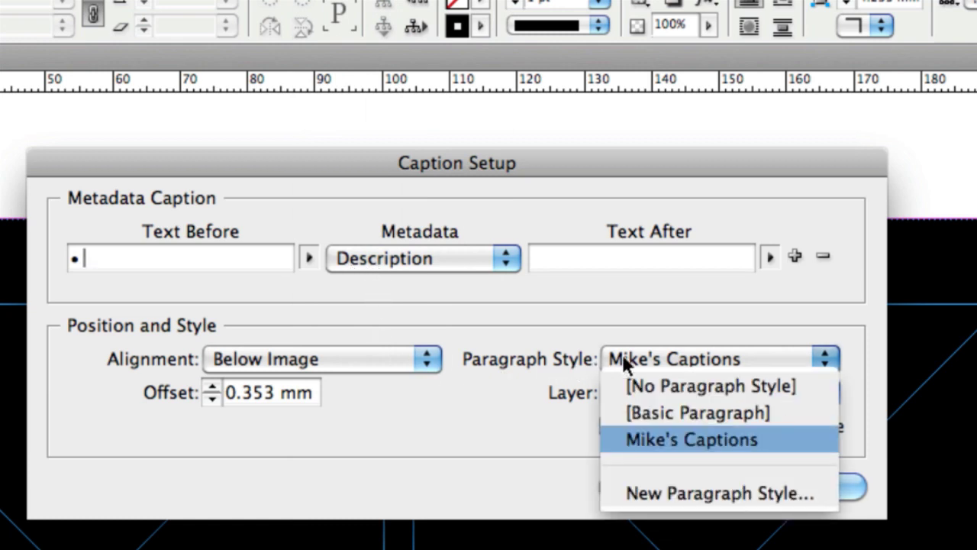
pyautogui.click(516, 422)
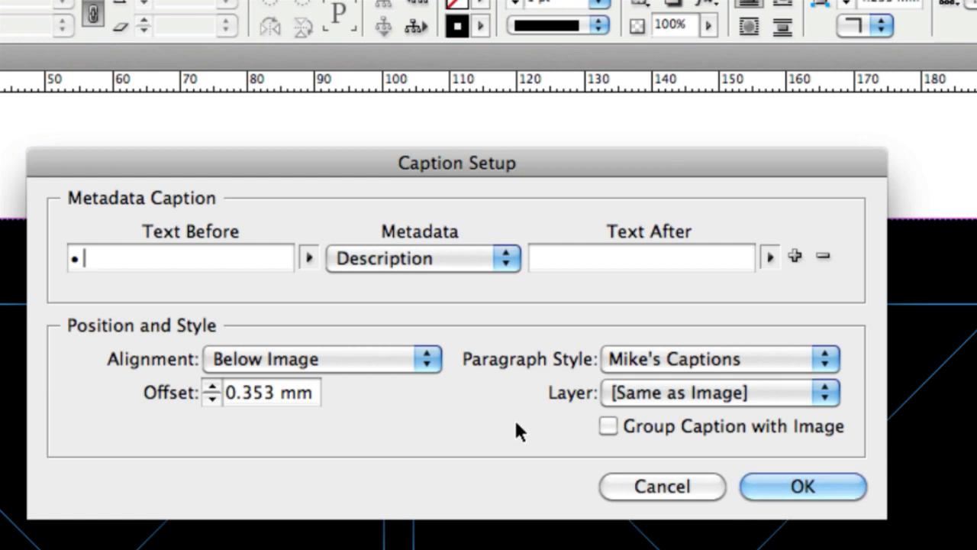
pyautogui.click(213, 388)
pyautogui.click(211, 387)
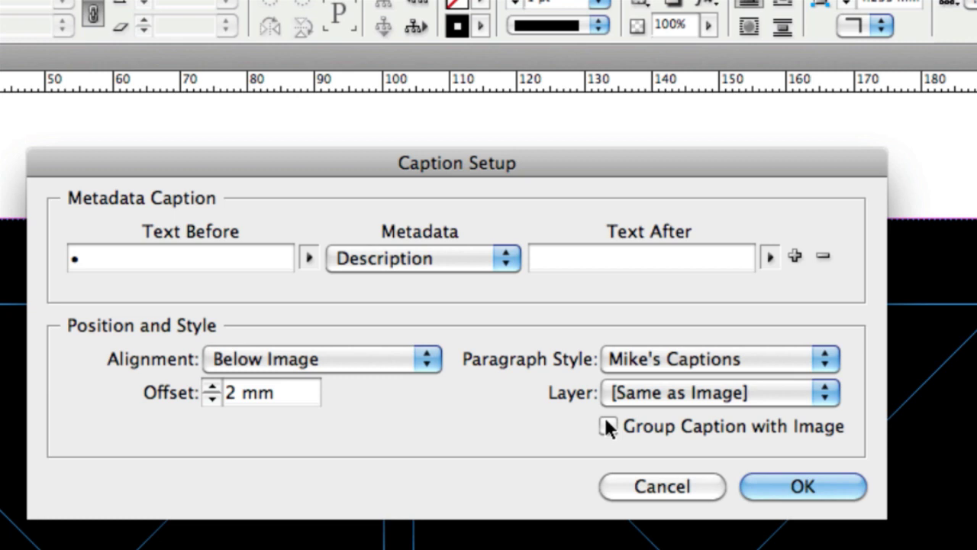
pyautogui.click(794, 485)
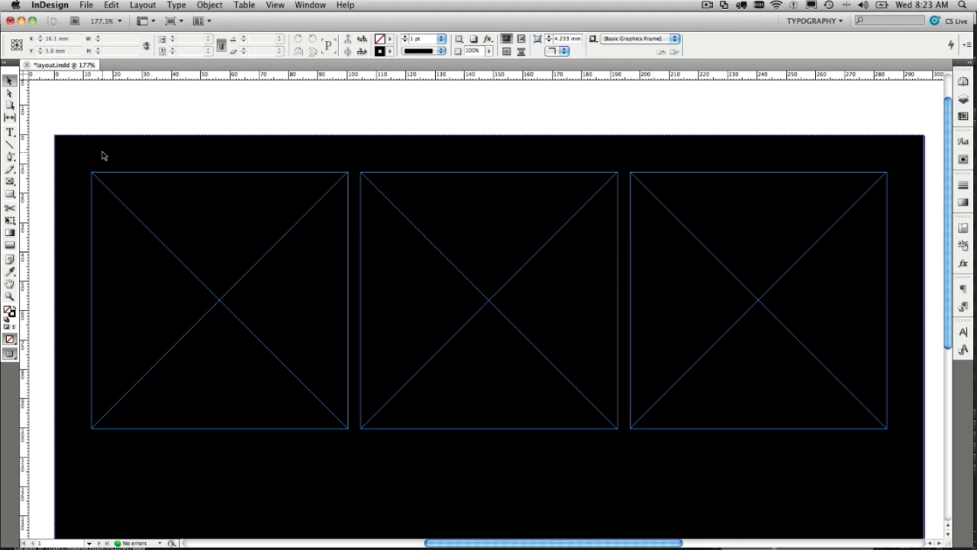
# Drag green man.psd from Bridge into the left empty frame of the InDesign layout
pyautogui.press('super+Tab')
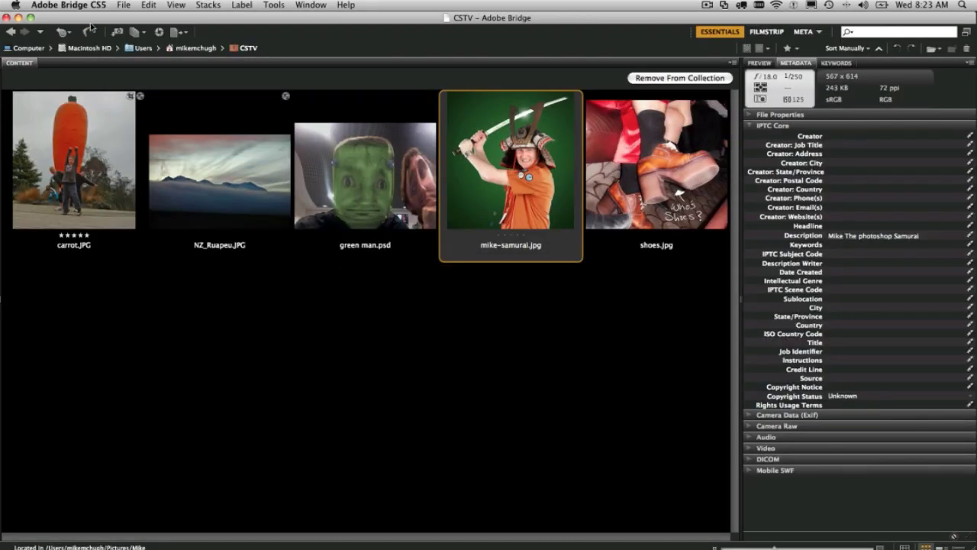
pyautogui.moveTo(90, 28); pyautogui.dragTo(363, 51)
pyautogui.click(647, 195)
pyautogui.moveTo(665, 201); pyautogui.dragTo(138, 258)
pyautogui.click(154, 193)
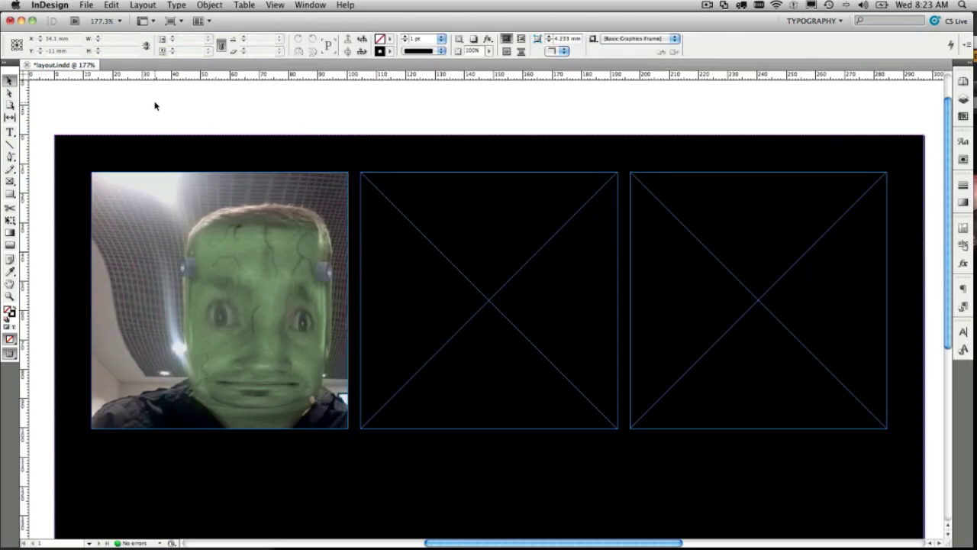
# Generate a live caption for the green man frame and zoom in on its airport text
pyautogui.click(188, 266)
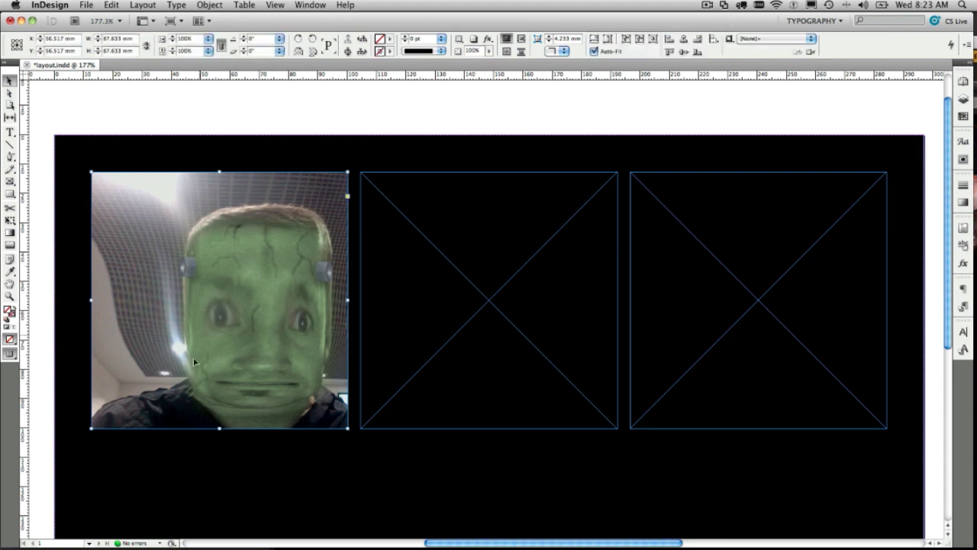
pyautogui.click(151, 440)
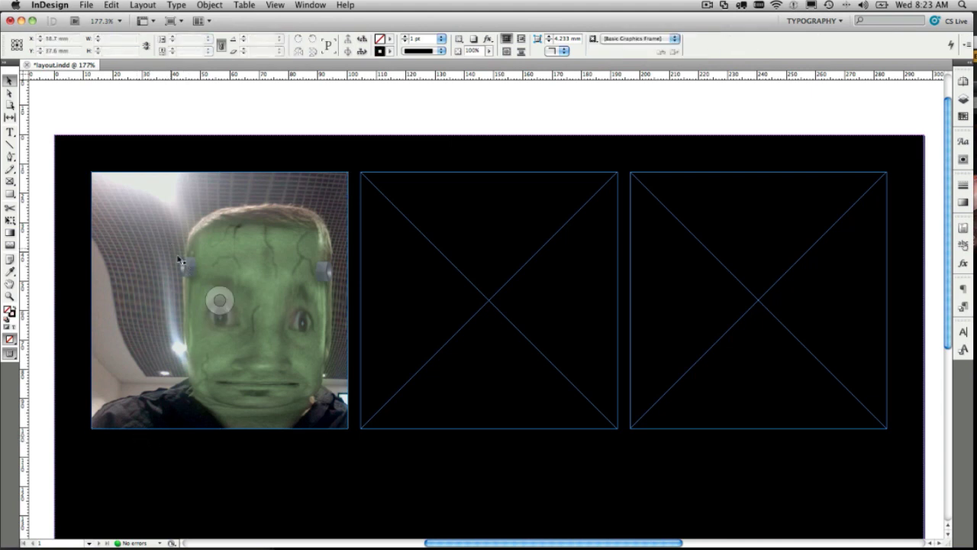
pyautogui.click(103, 199)
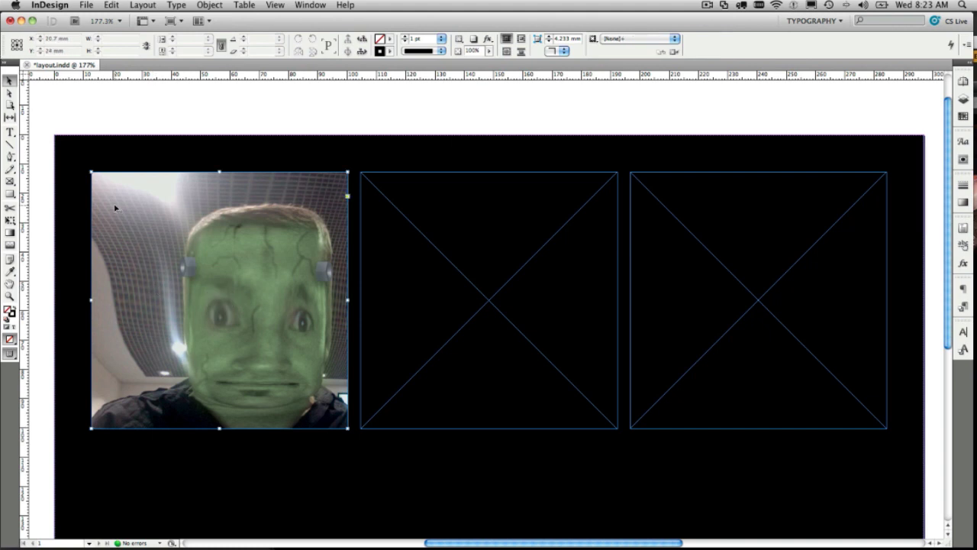
pyautogui.click(210, 5)
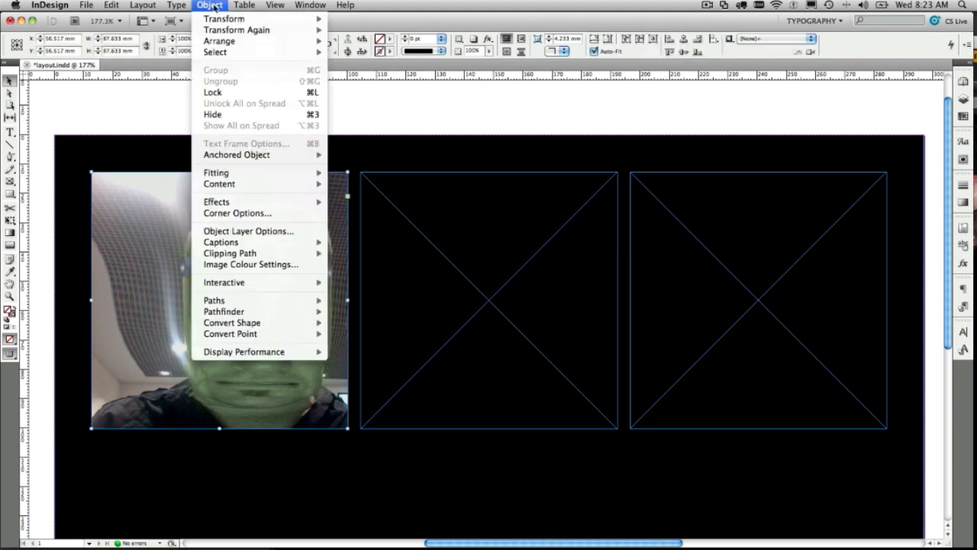
pyautogui.moveTo(258, 241)
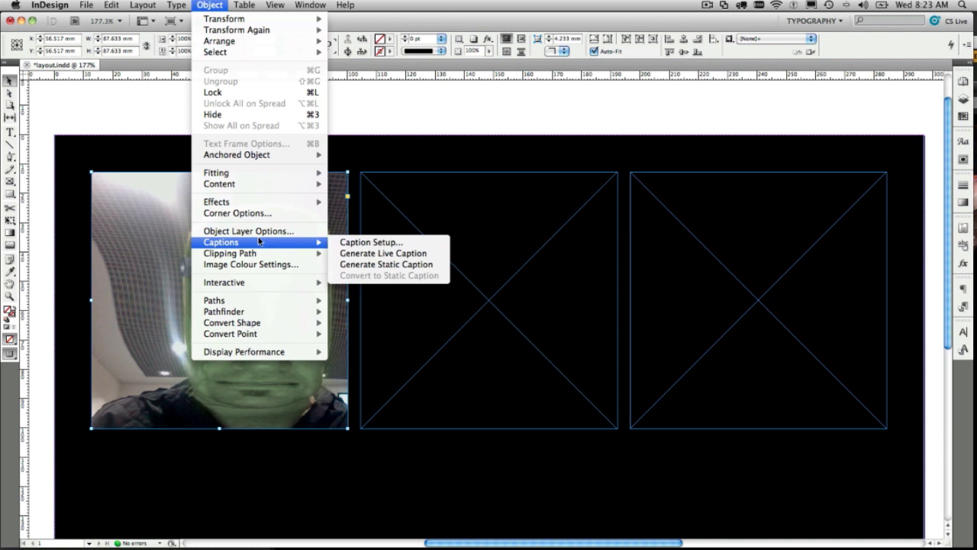
pyautogui.click(419, 255)
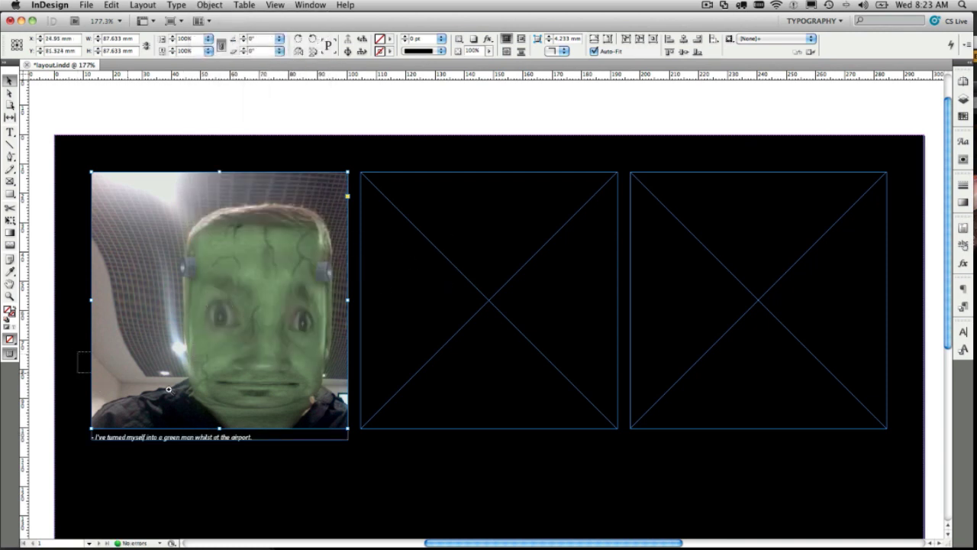
pyautogui.moveTo(169, 390); pyautogui.dragTo(348, 465)
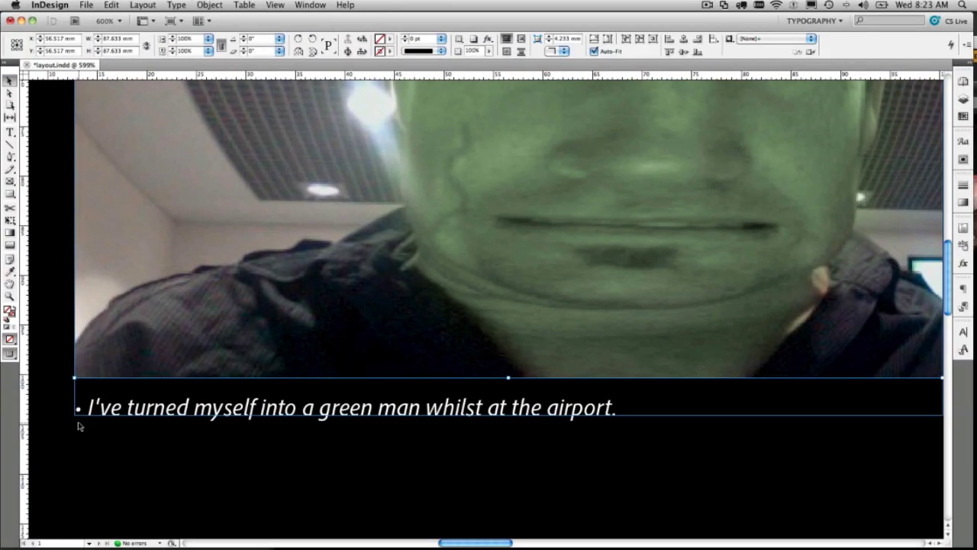
# Zoom back out to 200% so the photo, its caption and the empty frames show
pyautogui.press('super+minus')
pyautogui.press('super+minus')
pyautogui.press('super+minus')
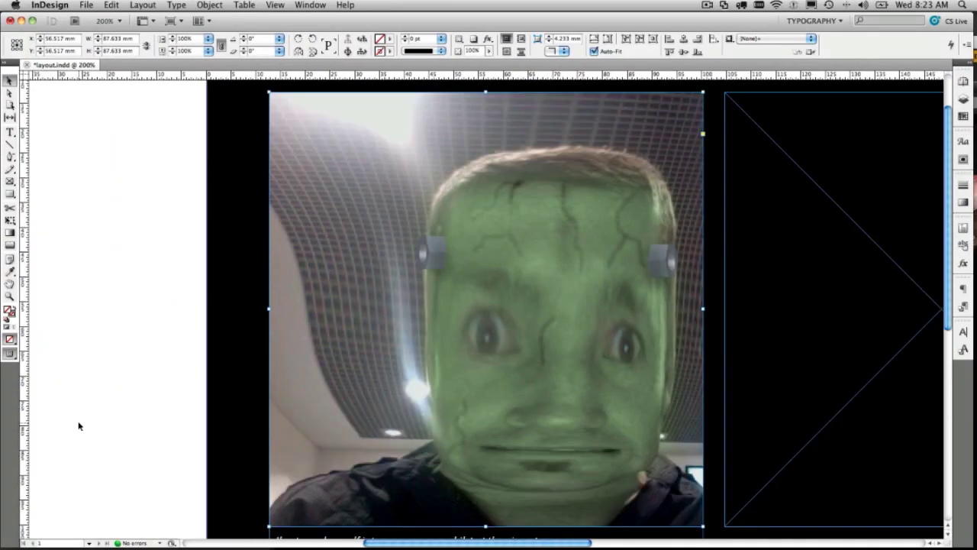
# Drag mike-samurai.jpg from Bridge onto the left frame, replacing the photo and updating its live caption
pyautogui.scroll(-2, 126, 316)
pyautogui.hscroll(3, 126, 316)
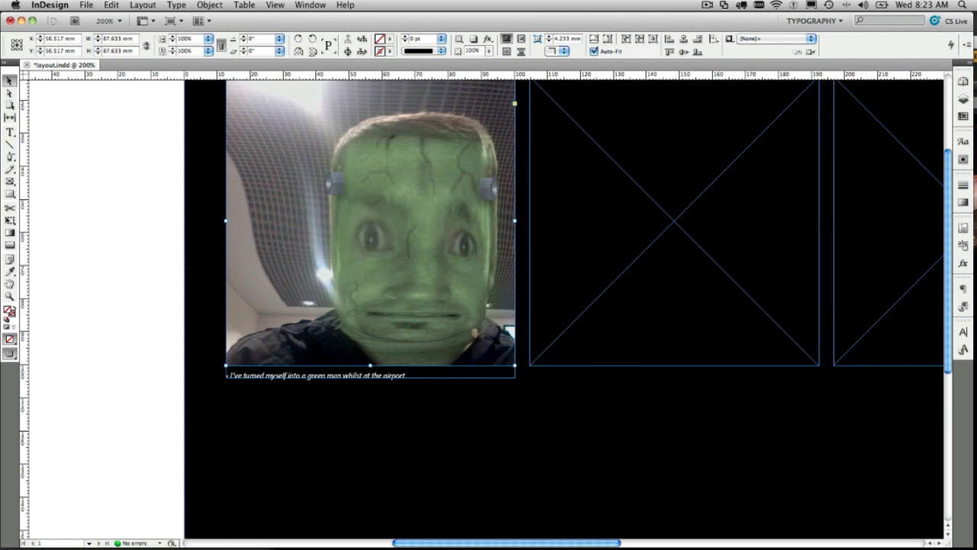
pyautogui.press('super+Tab')
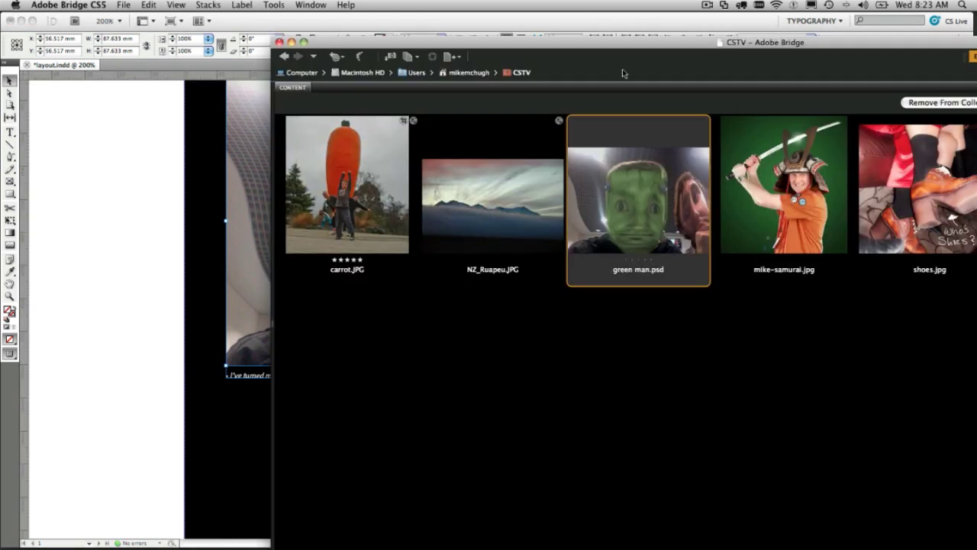
pyautogui.moveTo(534, 53); pyautogui.dragTo(598, 29)
pyautogui.moveTo(895, 169); pyautogui.dragTo(262, 175)
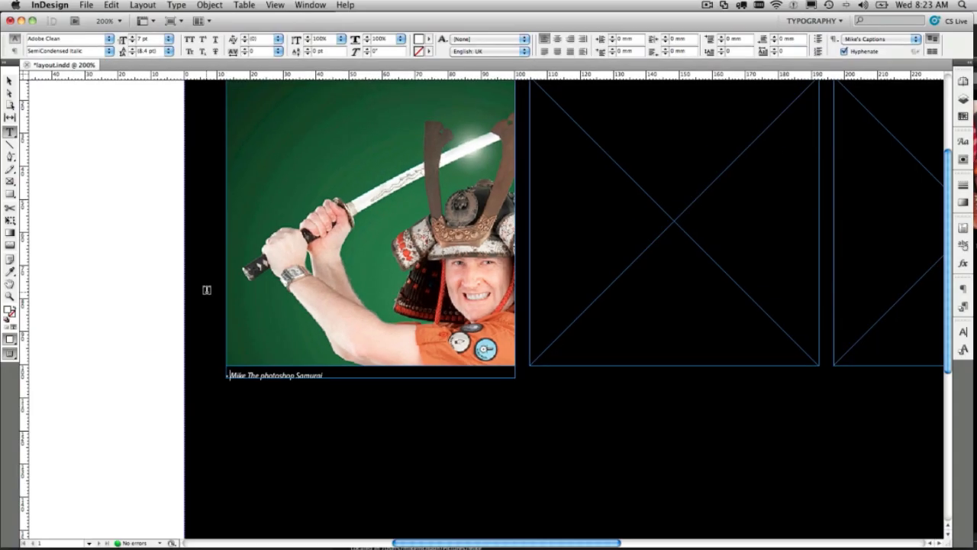
# Shift the samurai photo up and left within its frame
pyautogui.click(8, 79)
pyautogui.click(96, 135)
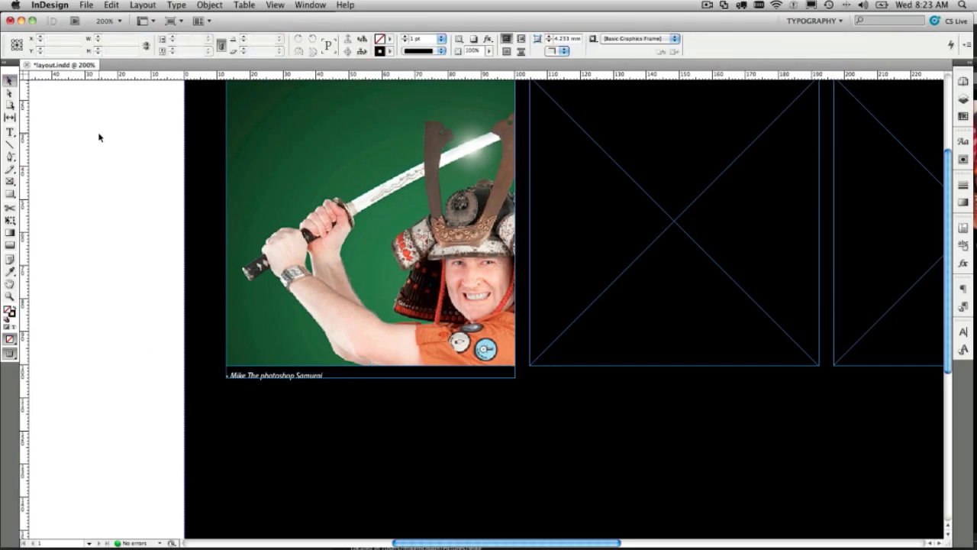
pyautogui.moveTo(370, 222); pyautogui.dragTo(289, 164)
pyautogui.click(102, 188)
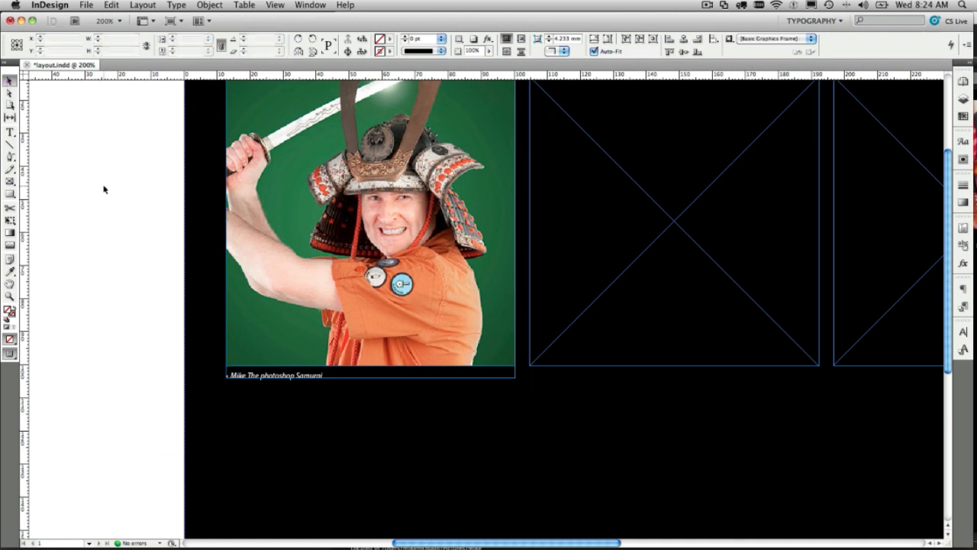
# Delete the middle and right empty image frames
pyautogui.click(302, 378)
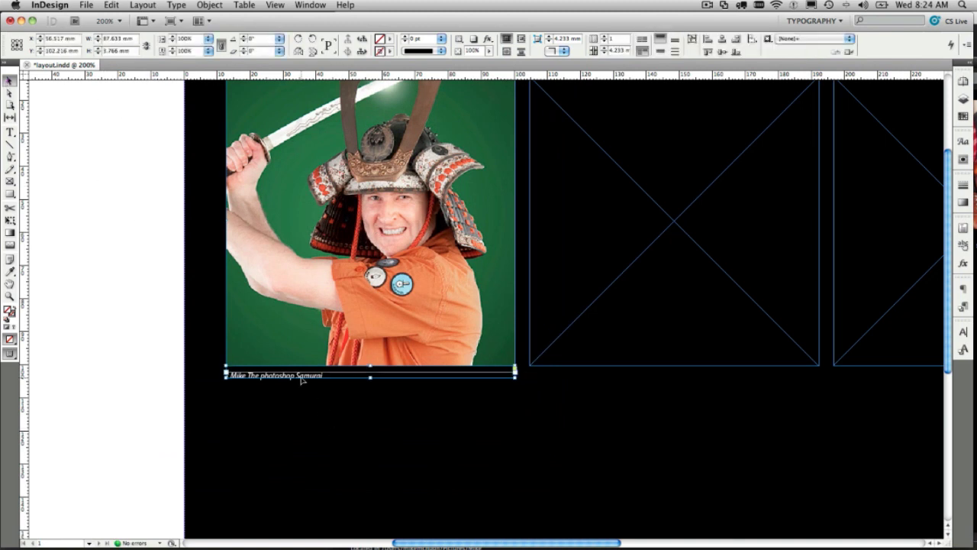
pyautogui.moveTo(687, 436); pyautogui.dragTo(591, 435)
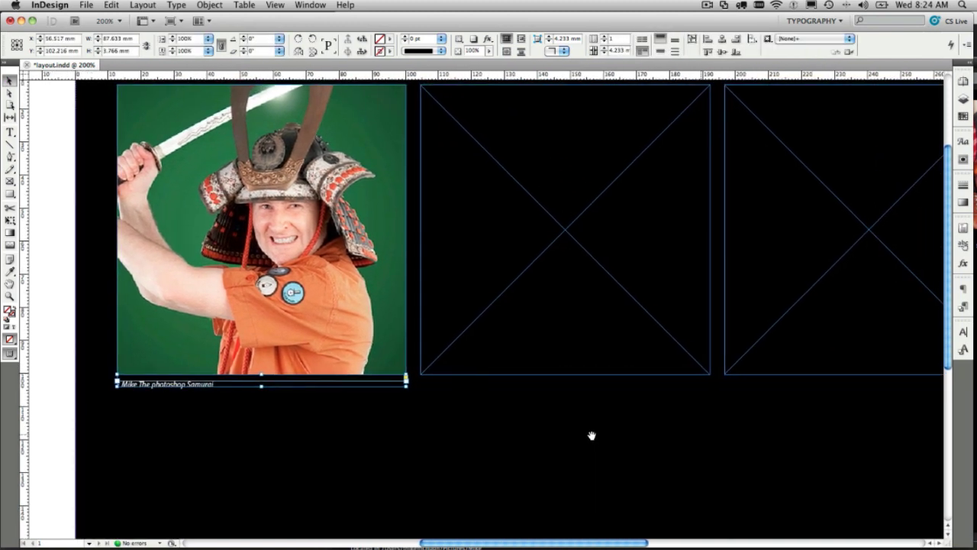
pyautogui.click(545, 298)
pyautogui.press('Delete')
pyautogui.click(825, 303)
pyautogui.press('Delete')
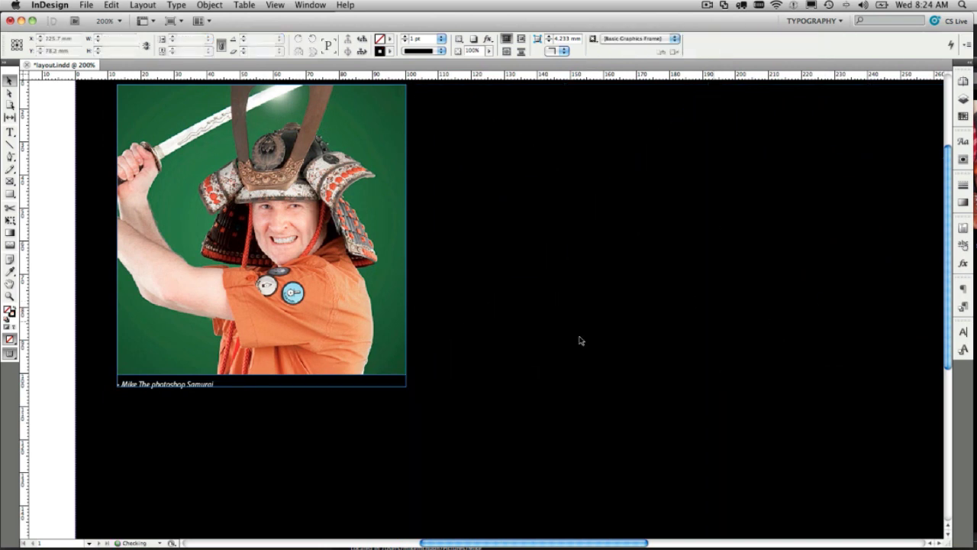
# Alt-drag two copies of the captioned samurai photo into the middle and right positions
pyautogui.click(262, 384)
pyautogui.keyDown('shift'); pyautogui.click(262, 229); pyautogui.keyUp('shift')
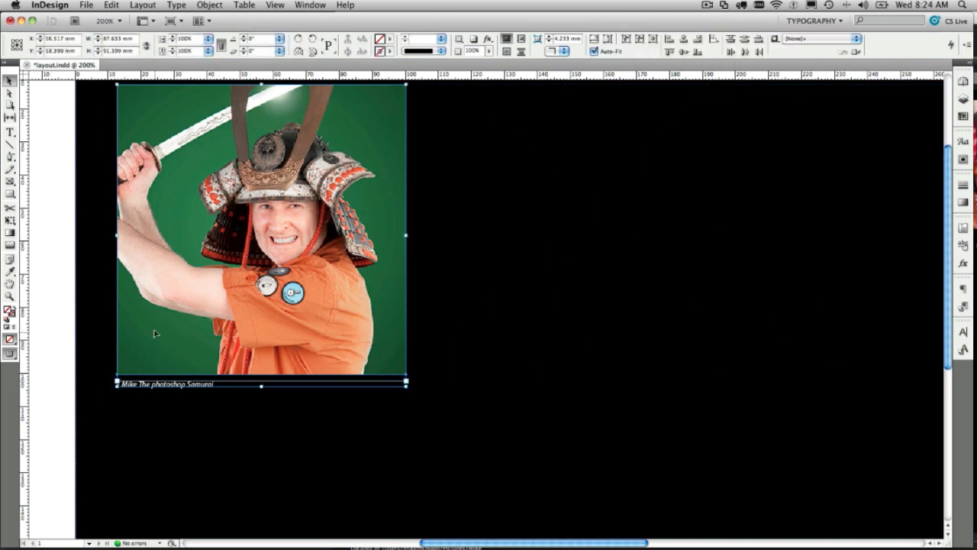
pyautogui.moveTo(170, 333); pyautogui.dragTo(455, 333)
pyautogui.press('super+d')
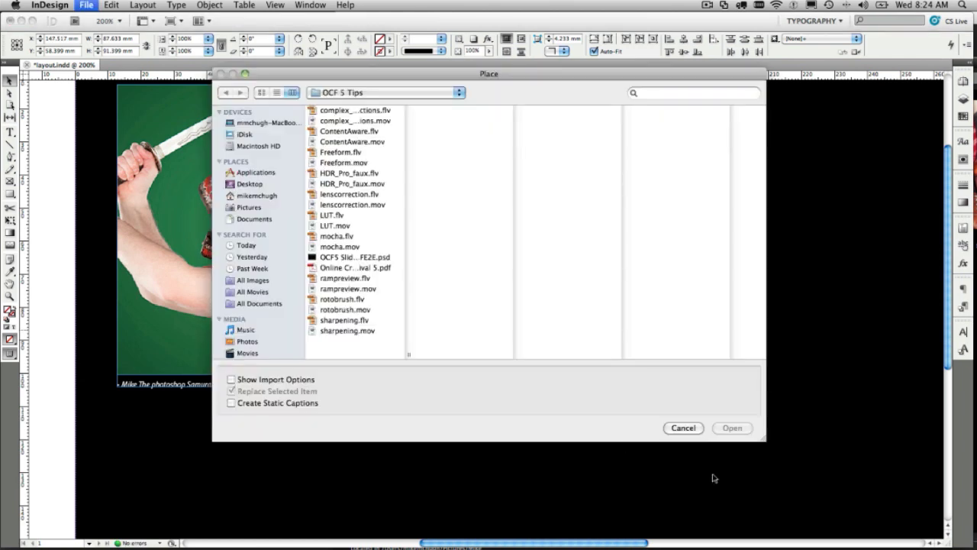
pyautogui.click(683, 428)
pyautogui.moveTo(757, 440); pyautogui.dragTo(491, 447)
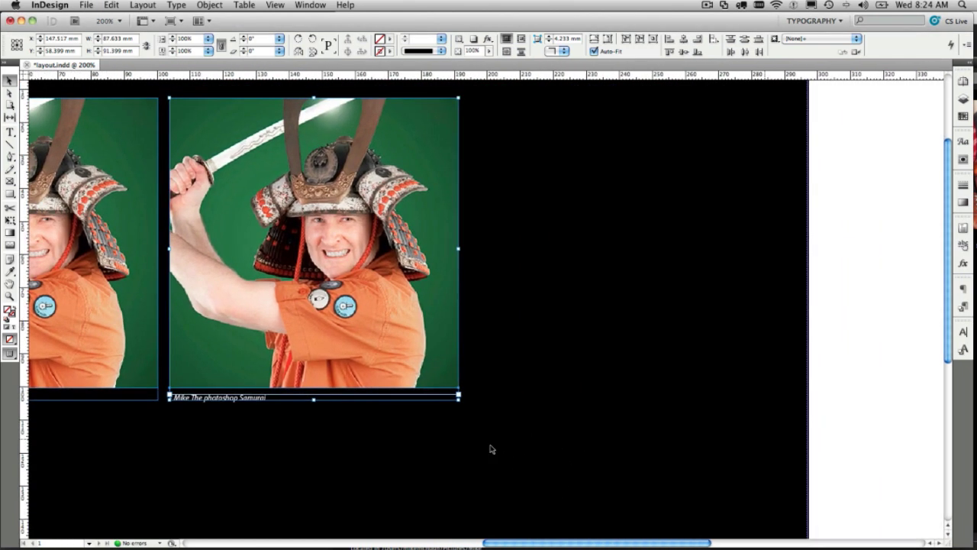
pyautogui.moveTo(300, 334); pyautogui.dragTo(599, 328)
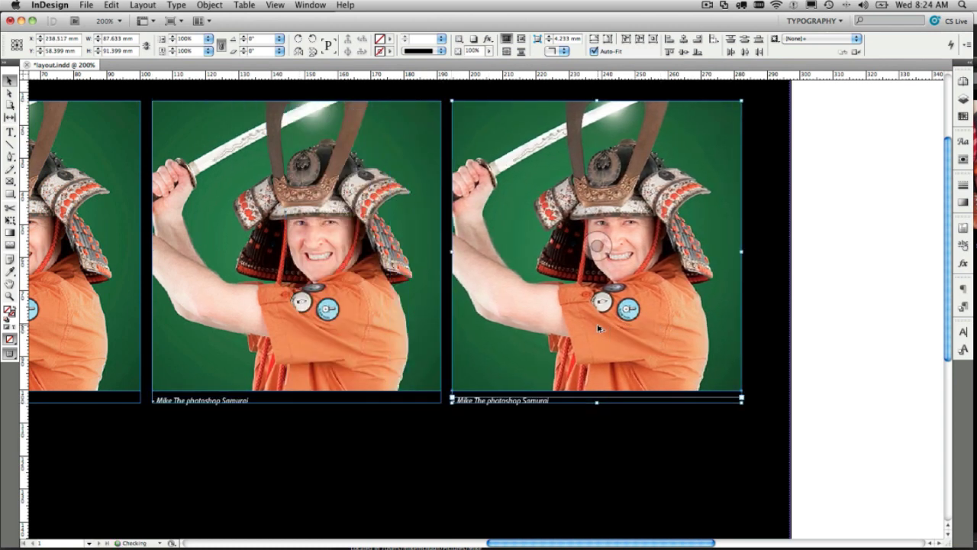
pyautogui.click(832, 389)
pyautogui.press('super+Tab')
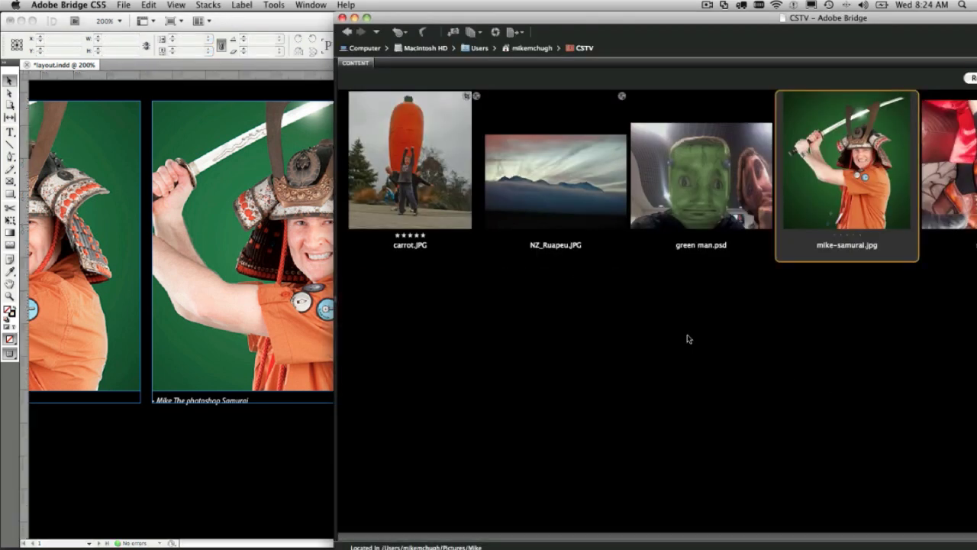
# Place carrot.JPG in the middle frame and NZ_Ruapeu.JPG from Bridge into the right frame
pyautogui.click(415, 198)
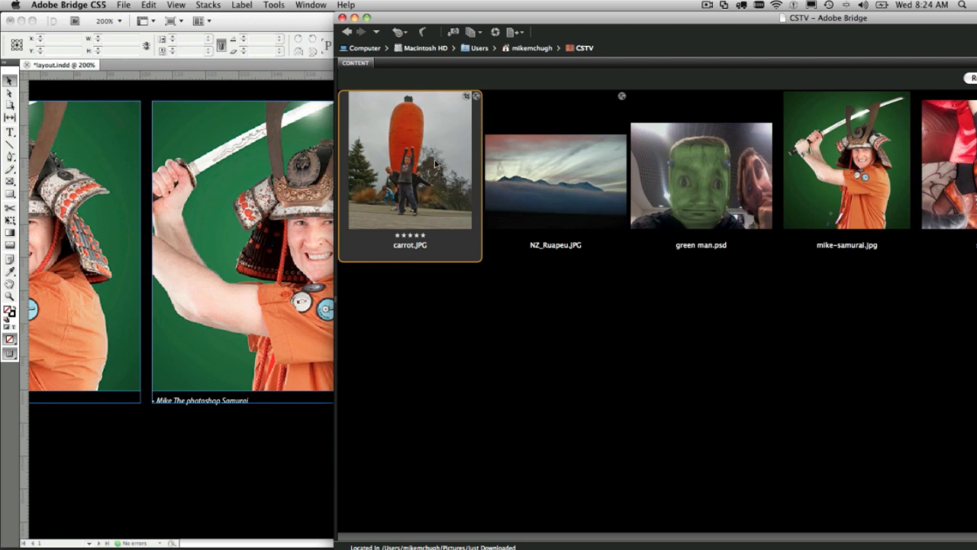
pyautogui.moveTo(435, 163); pyautogui.dragTo(188, 190)
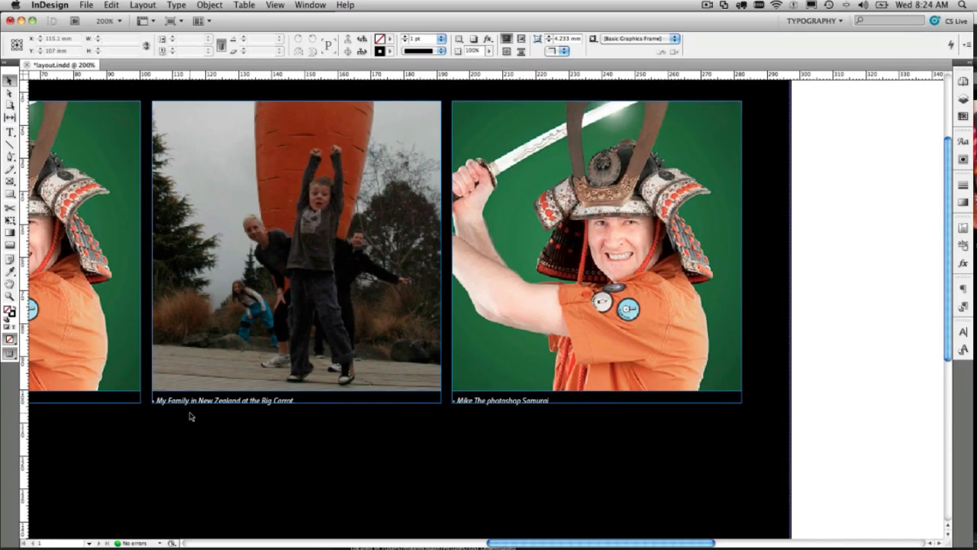
pyautogui.press('super+Tab')
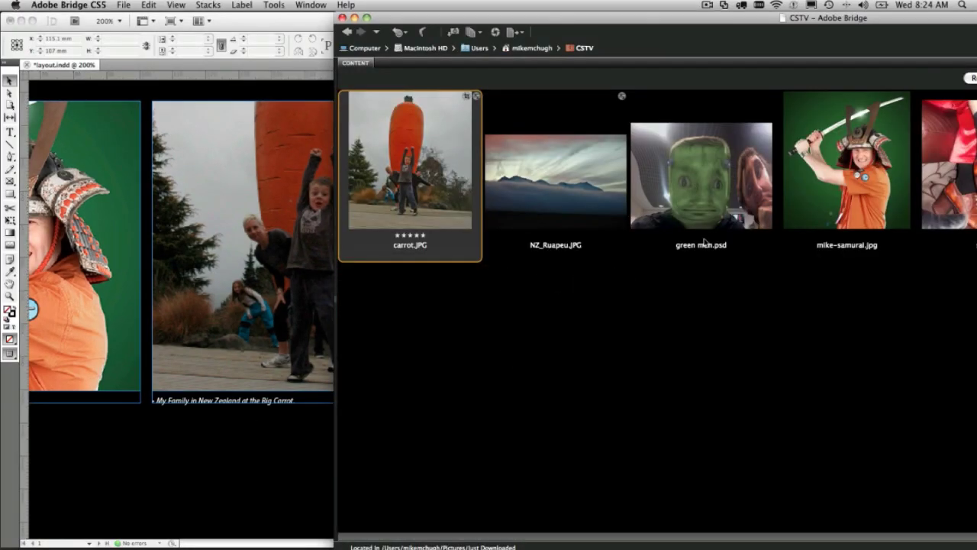
pyautogui.click(578, 184)
pyautogui.moveTo(447, 19); pyautogui.dragTo(694, 18)
pyautogui.moveTo(520, 207); pyautogui.dragTo(518, 202)
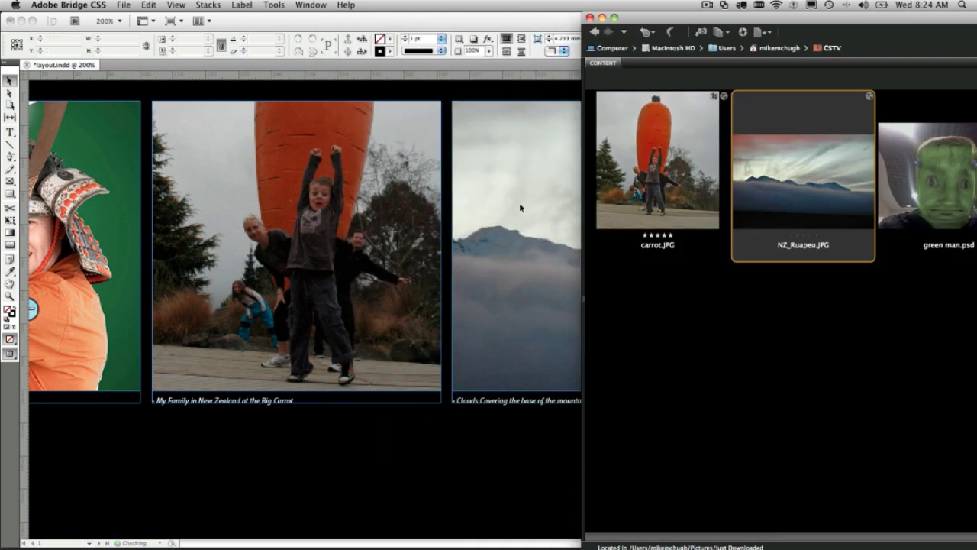
pyautogui.click(519, 203)
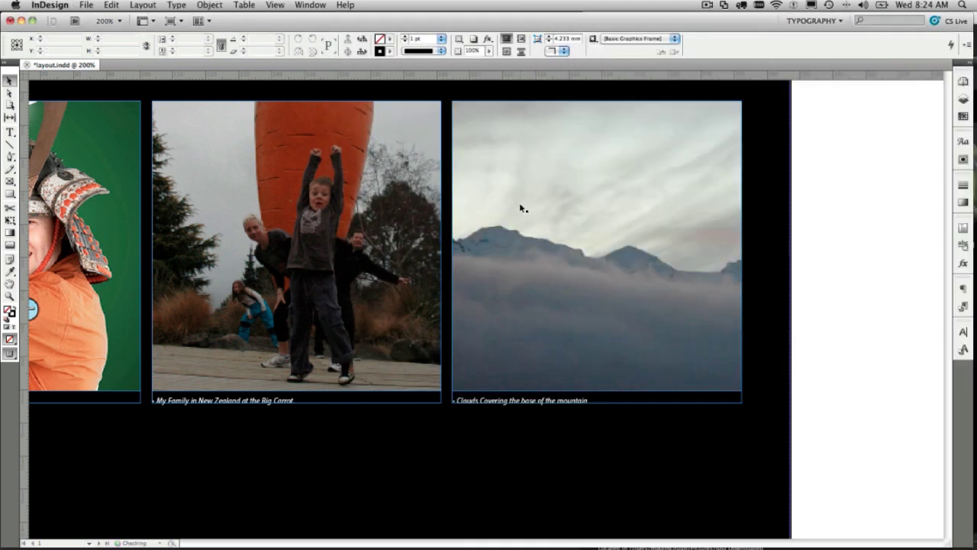
# Shrink and reposition the mountain image inside the right frame, then view the whole page
pyautogui.click(595, 245)
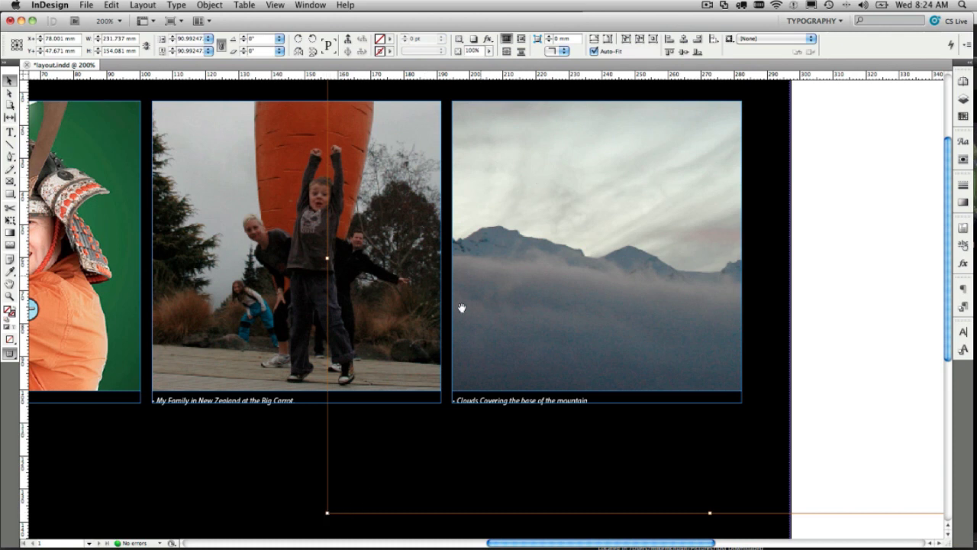
pyautogui.moveTo(326, 516); pyautogui.dragTo(608, 325)
pyautogui.moveTo(671, 187); pyautogui.dragTo(426, 277)
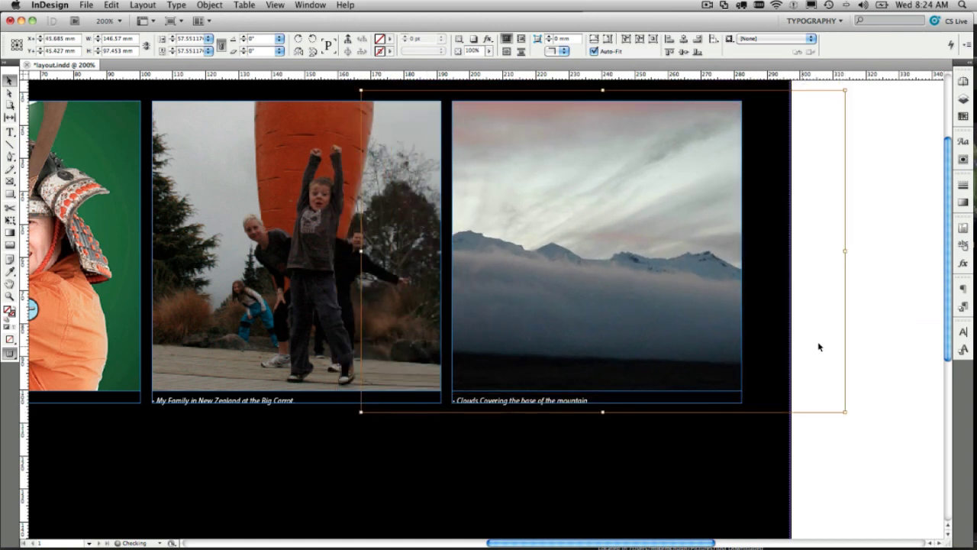
pyautogui.click(893, 319)
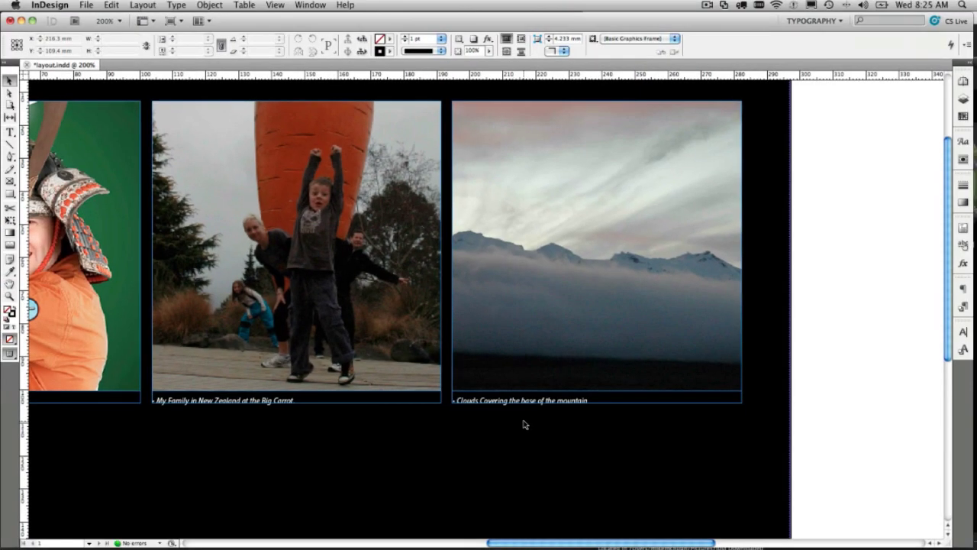
pyautogui.press('super+0')
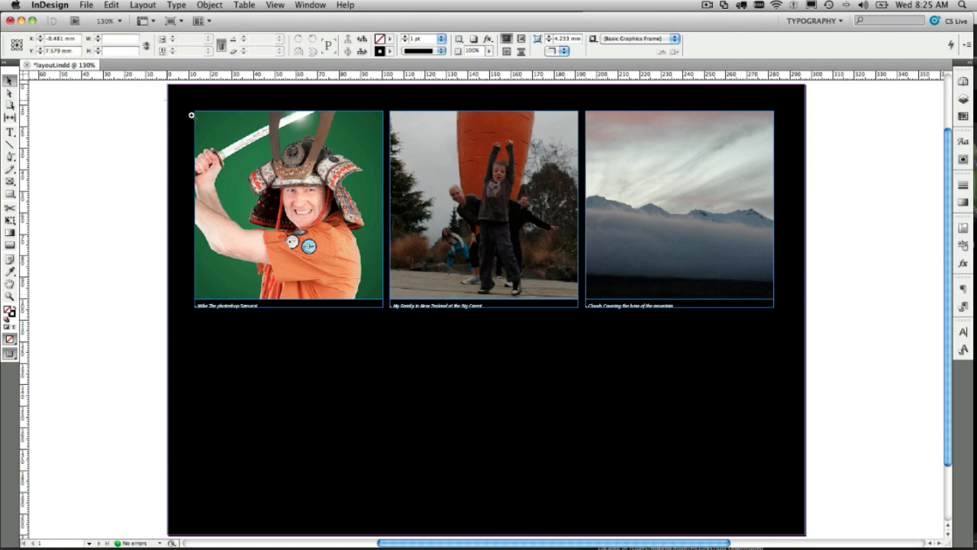
# Zoom in and move the samurai caption frame slightly below the photo
pyautogui.moveTo(171, 102); pyautogui.dragTo(430, 348)
pyautogui.scroll(-5, 381, 412)
pyautogui.hscroll(4, 382, 412)
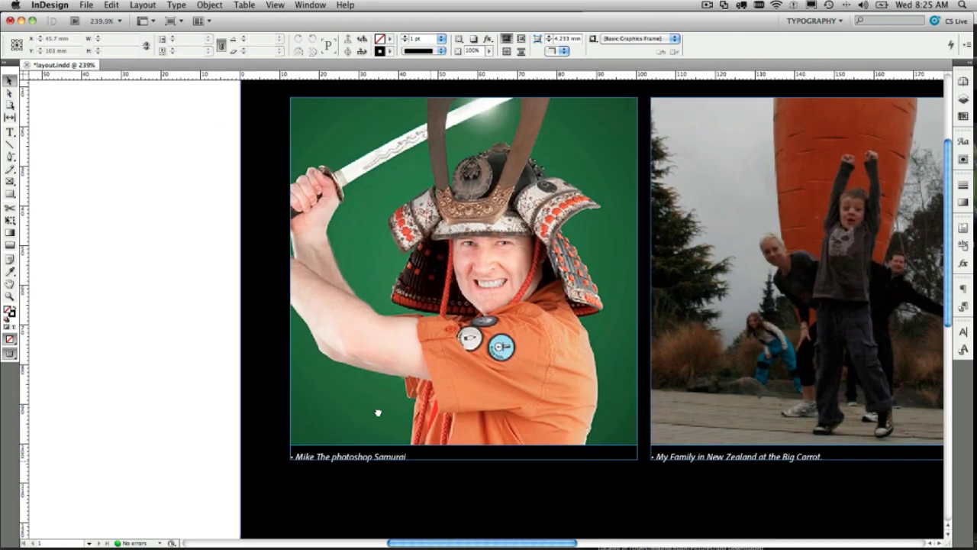
pyautogui.click(364, 381)
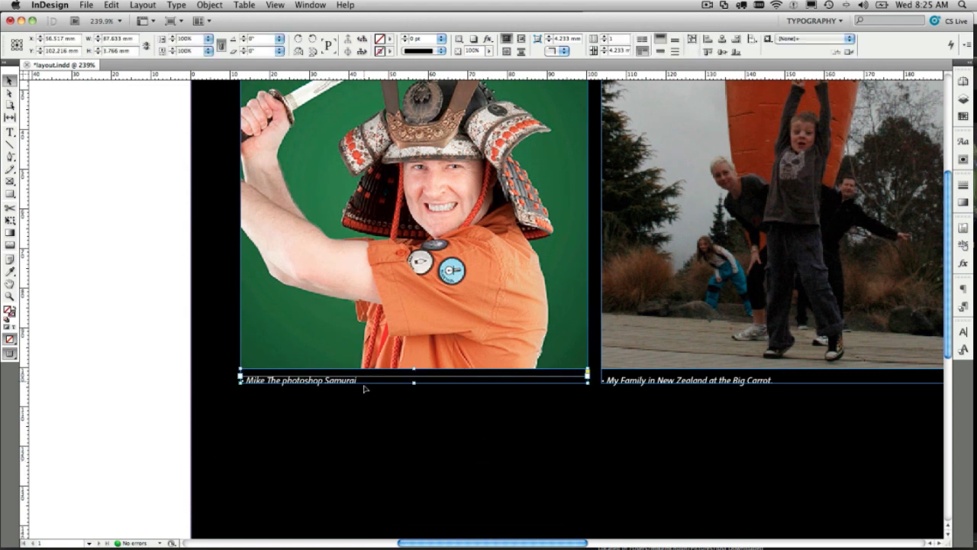
pyautogui.moveTo(364, 388); pyautogui.dragTo(366, 402)
pyautogui.click(81, 374)
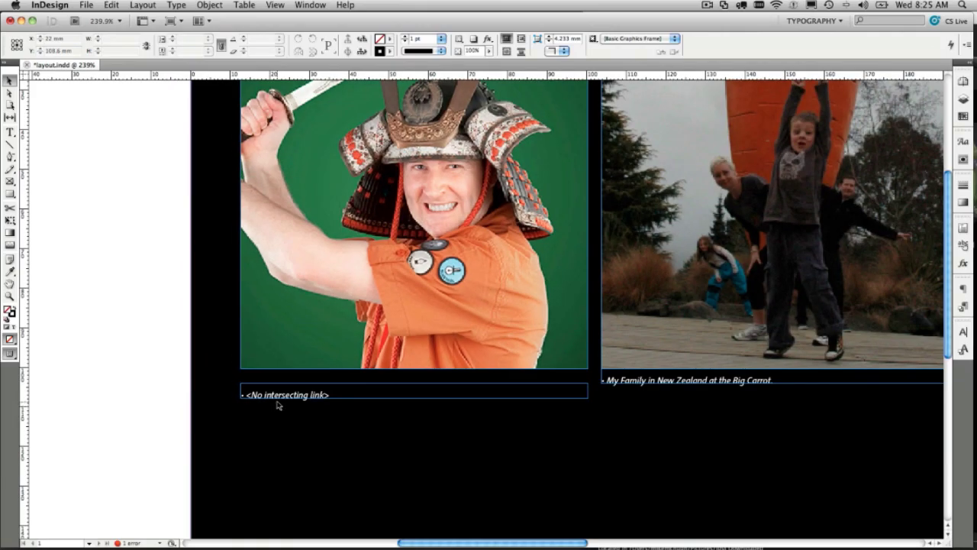
pyautogui.moveTo(296, 396); pyautogui.dragTo(296, 404)
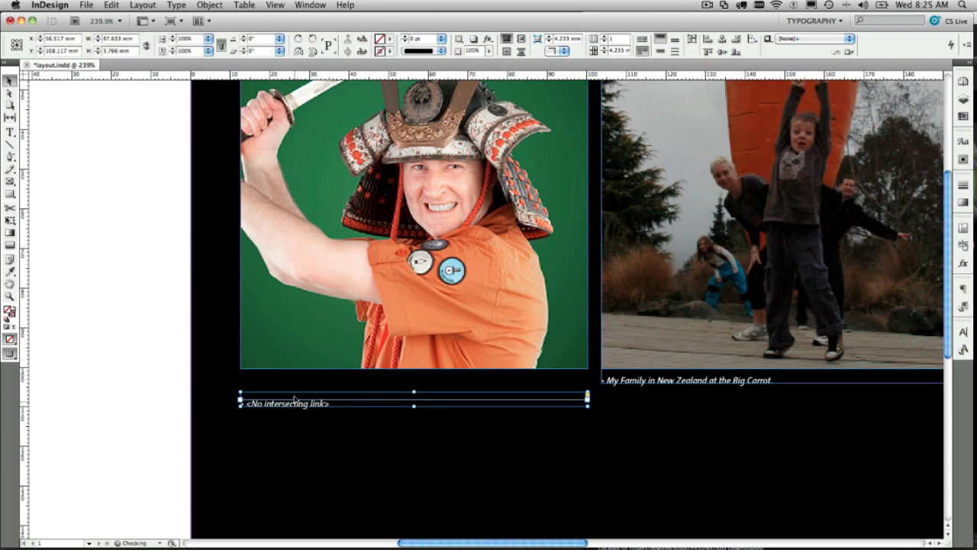
# Group the samurai photo with its caption using Cmd+G
pyautogui.keyDown('shift'); pyautogui.click(278, 361); pyautogui.keyUp('shift')
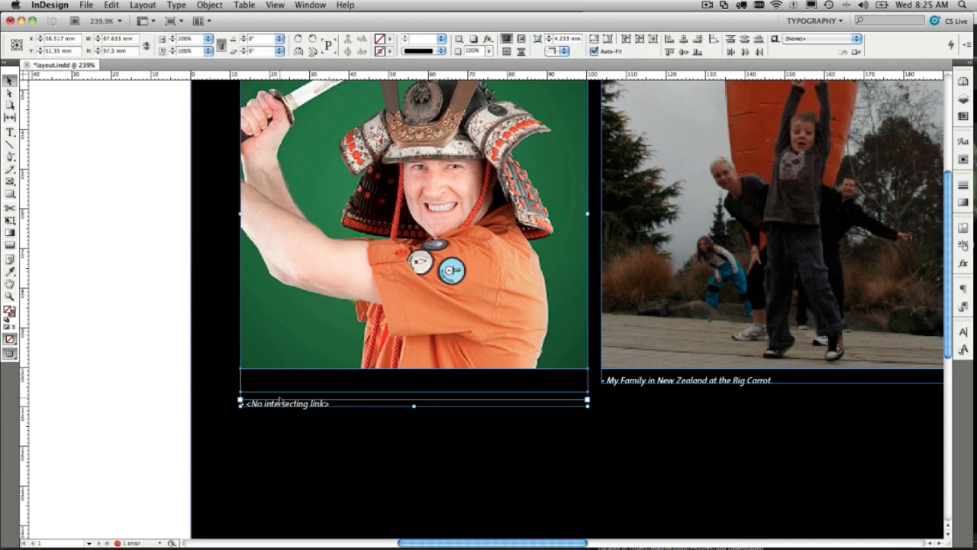
pyautogui.press('super+g')
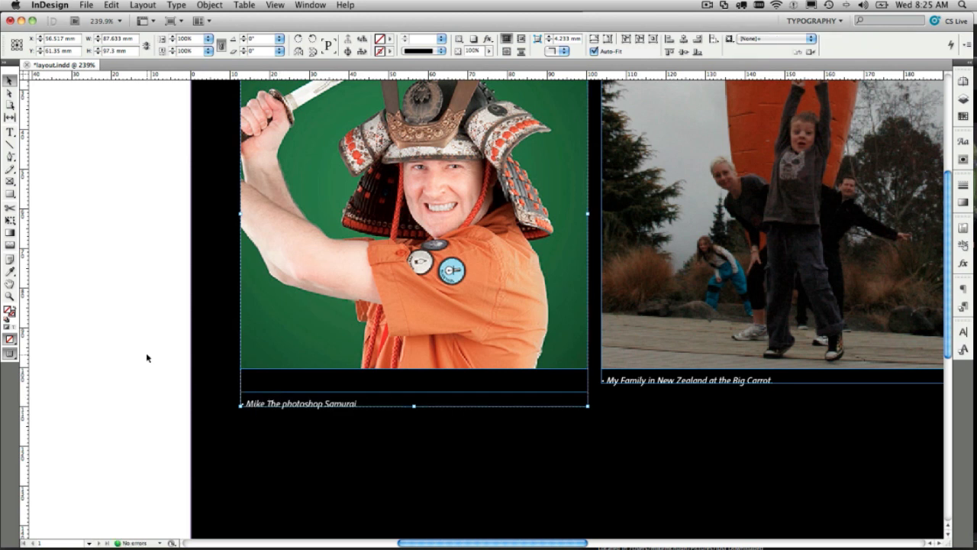
pyautogui.click(146, 352)
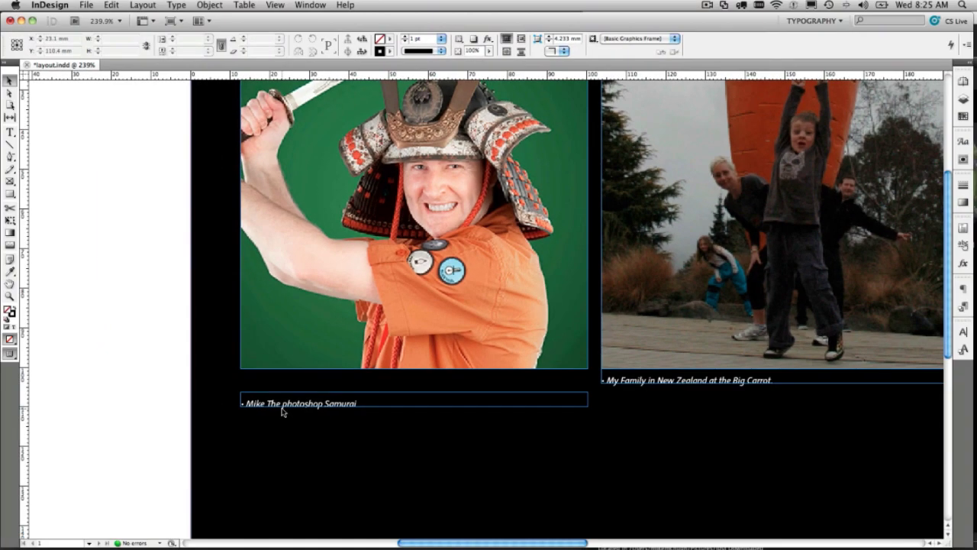
pyautogui.press('super+minus')
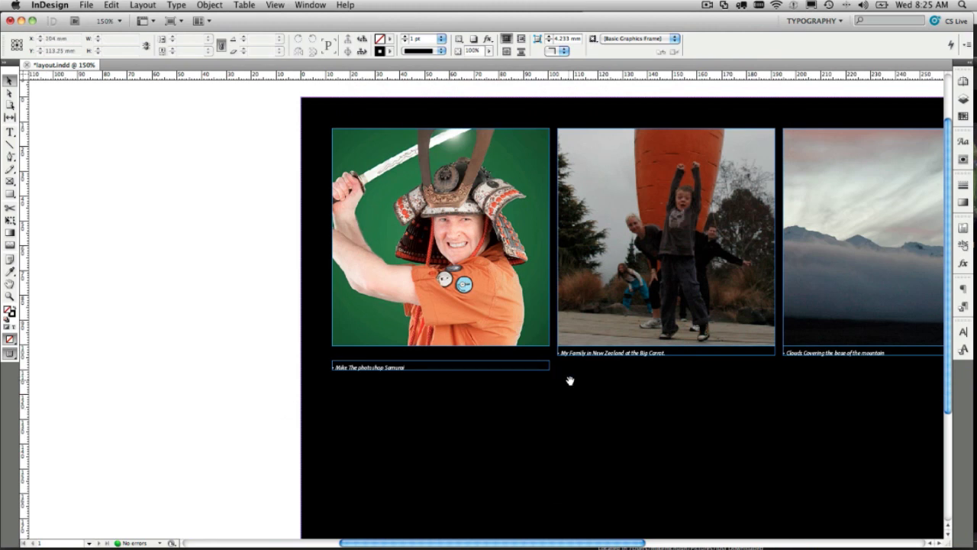
# Select the middle caption frame and nudge it back onto the carrot photo
pyautogui.hscroll(5, 412, 377)
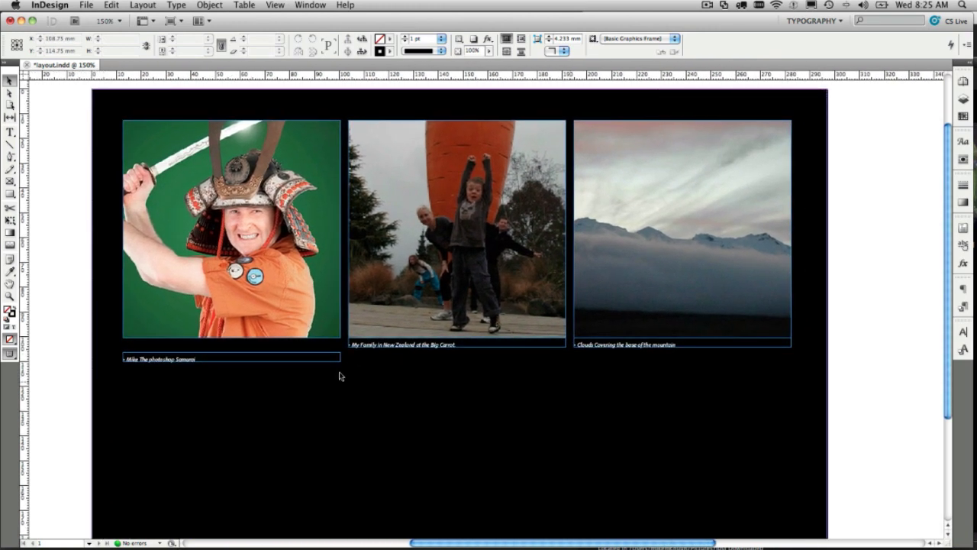
pyautogui.click(284, 360)
pyautogui.click(406, 345)
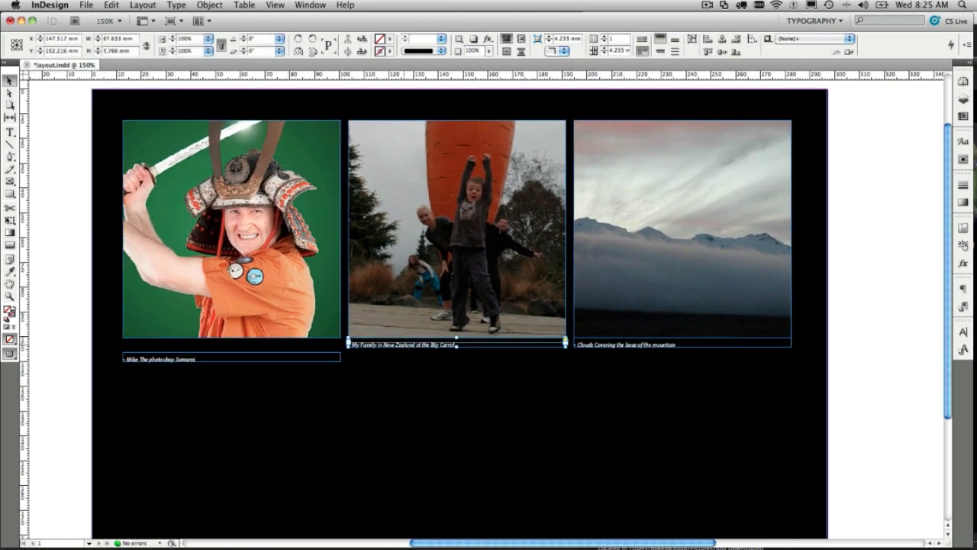
pyautogui.moveTo(405, 346); pyautogui.dragTo(405, 350)
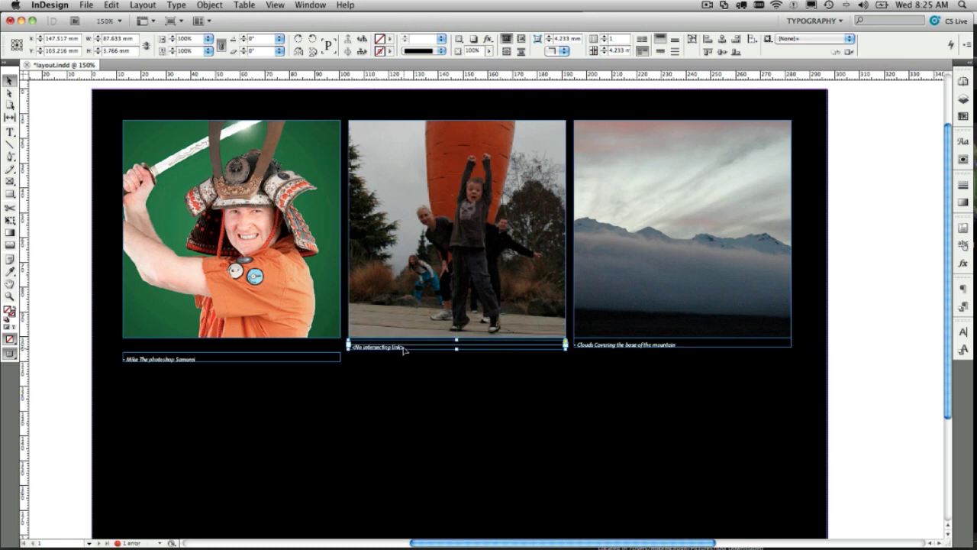
pyautogui.press('Up')
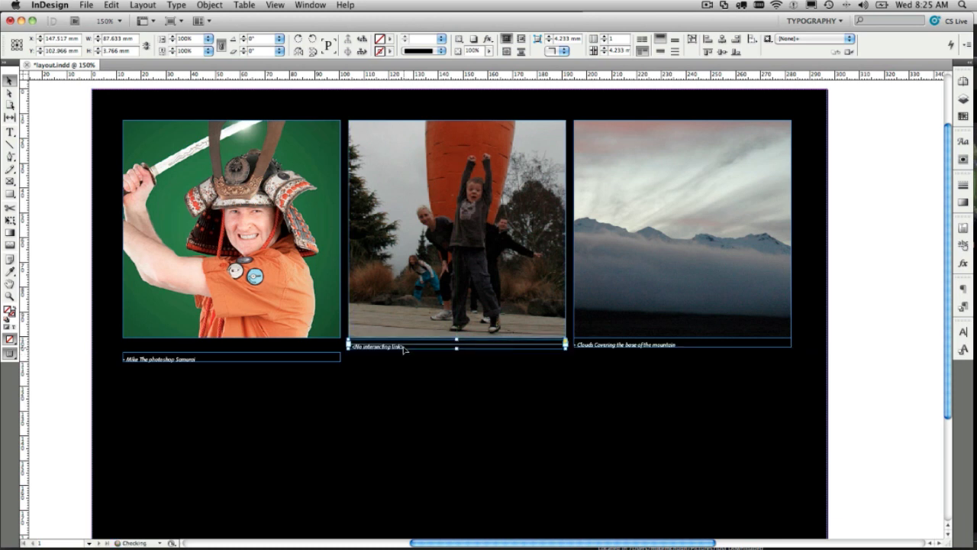
pyautogui.press('Up')
pyautogui.press('Up')
pyautogui.press('Up')
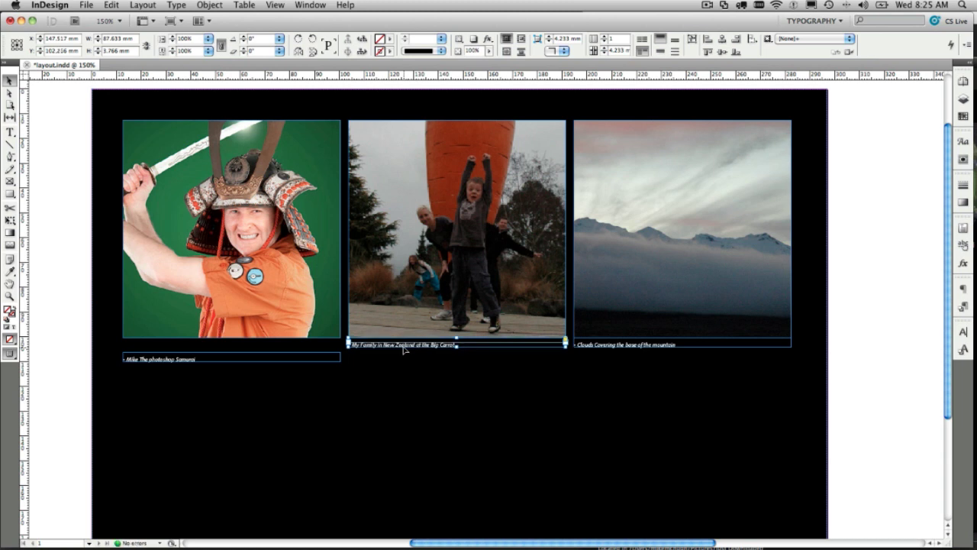
pyautogui.press('super+equal')
pyautogui.press('super+equal')
pyautogui.press('super+equal')
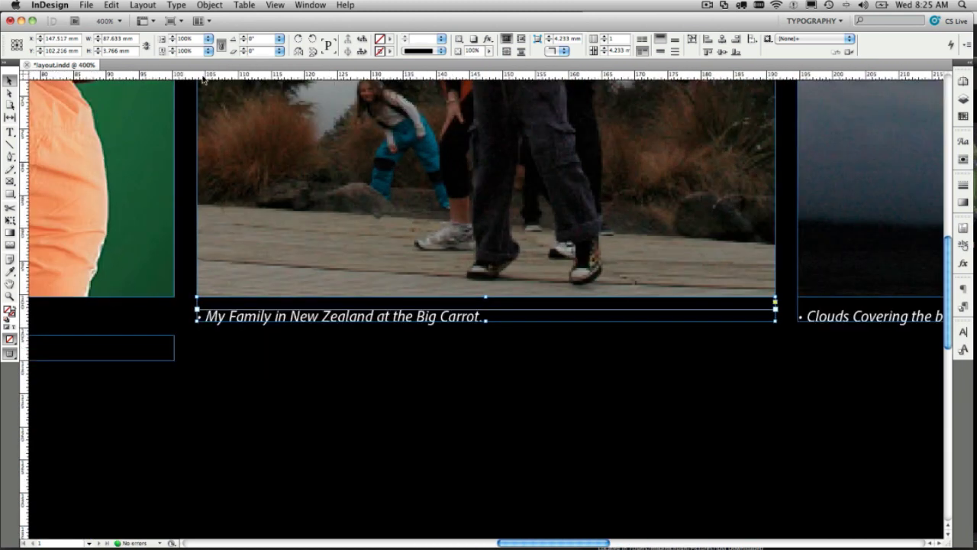
# Convert the middle caption to a static caption, move it below the carrot photo, and edit its text
pyautogui.click(208, 5)
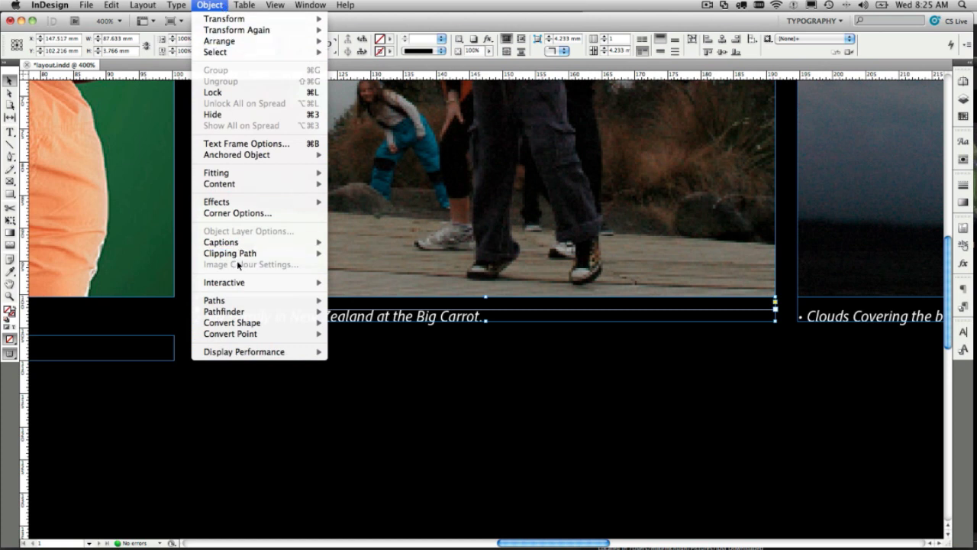
pyautogui.moveTo(238, 244)
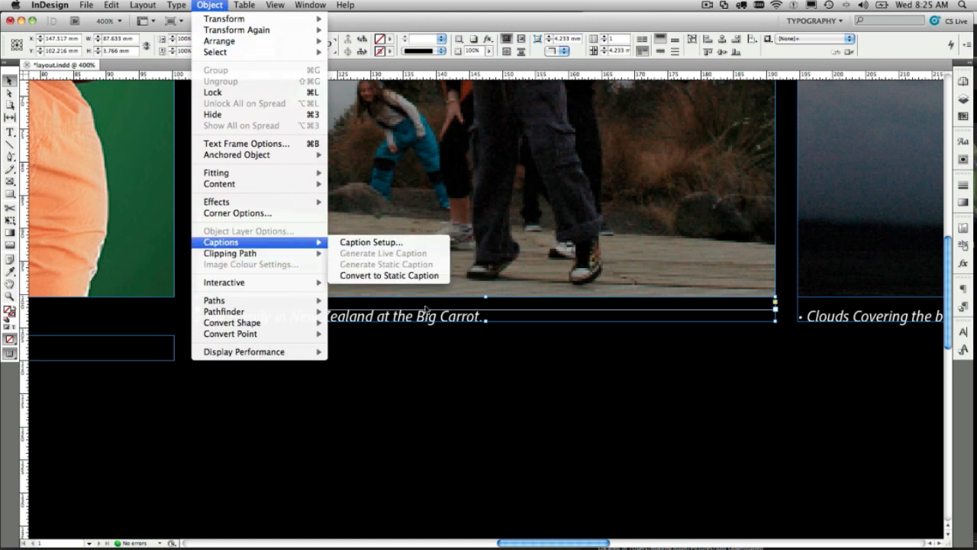
pyautogui.click(413, 276)
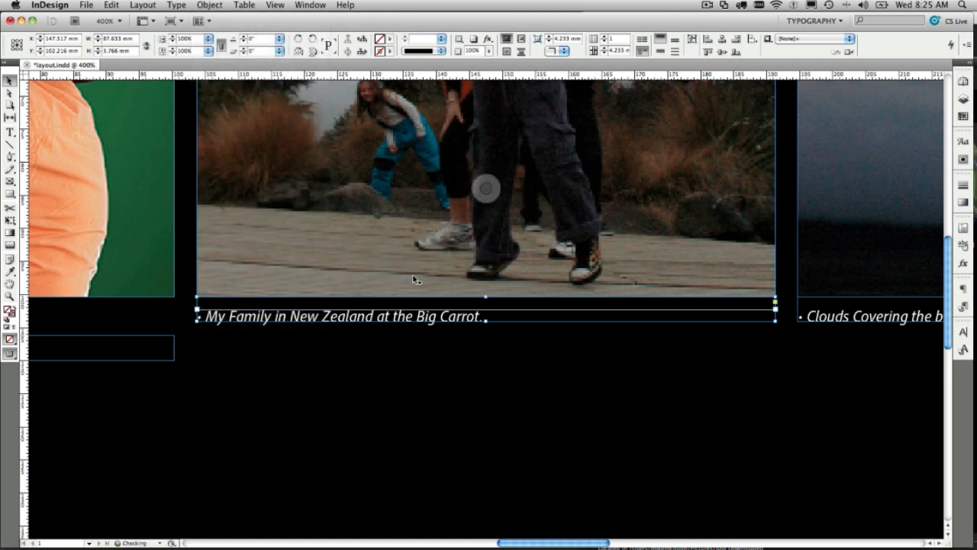
pyautogui.click(313, 322)
pyautogui.moveTo(313, 322); pyautogui.dragTo(391, 368)
pyautogui.doubleClick(326, 369)
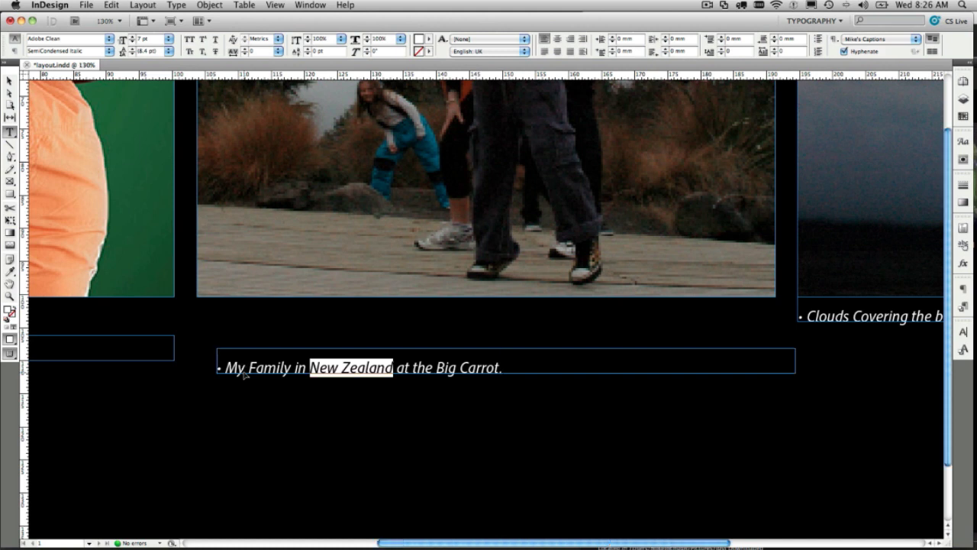
pyautogui.press('super+0')
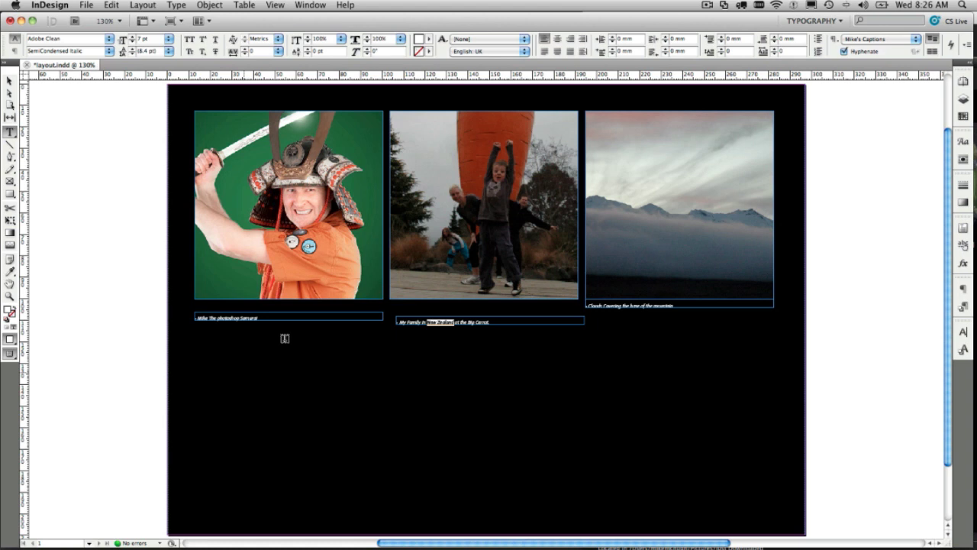
pyautogui.moveTo(418, 137); pyautogui.dragTo(591, 302)
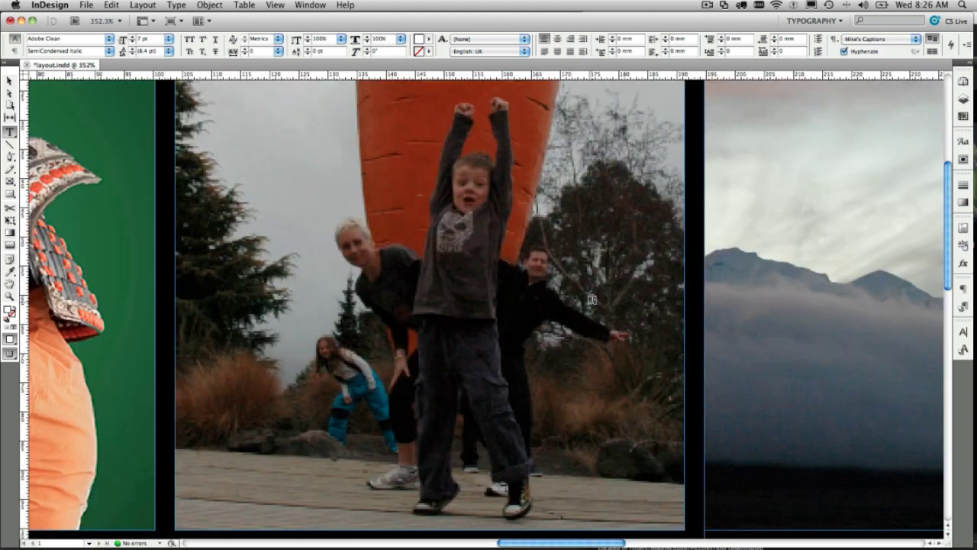